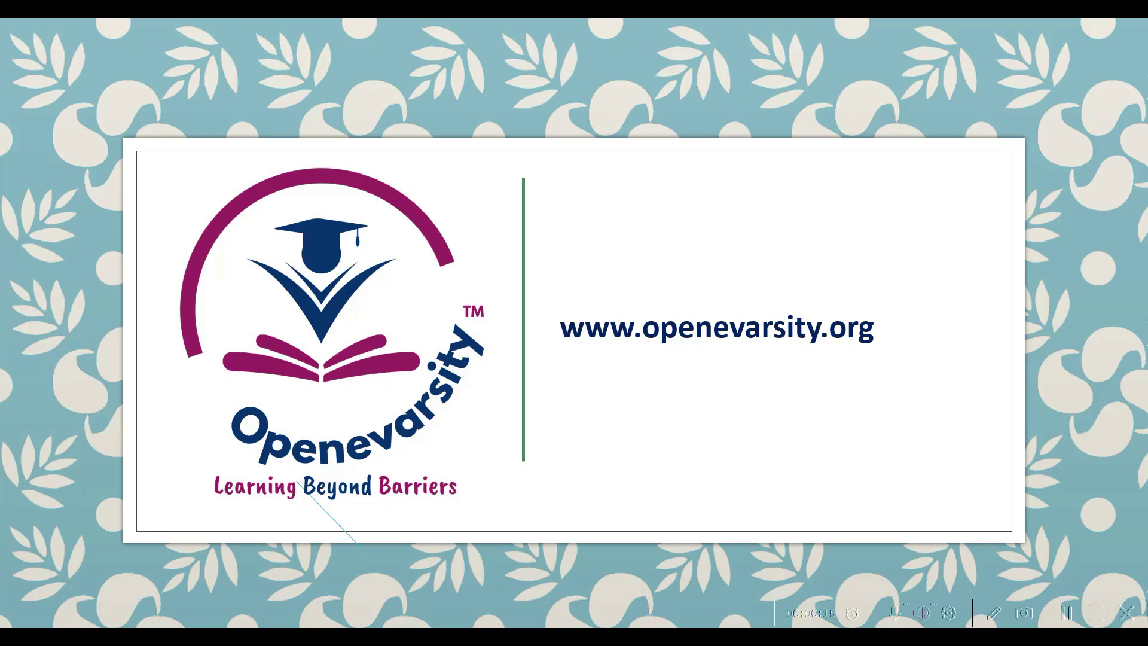
# - Advance past the intro slide to the Batch Fermentation.spf flowsheet
pyautogui.press('Right')
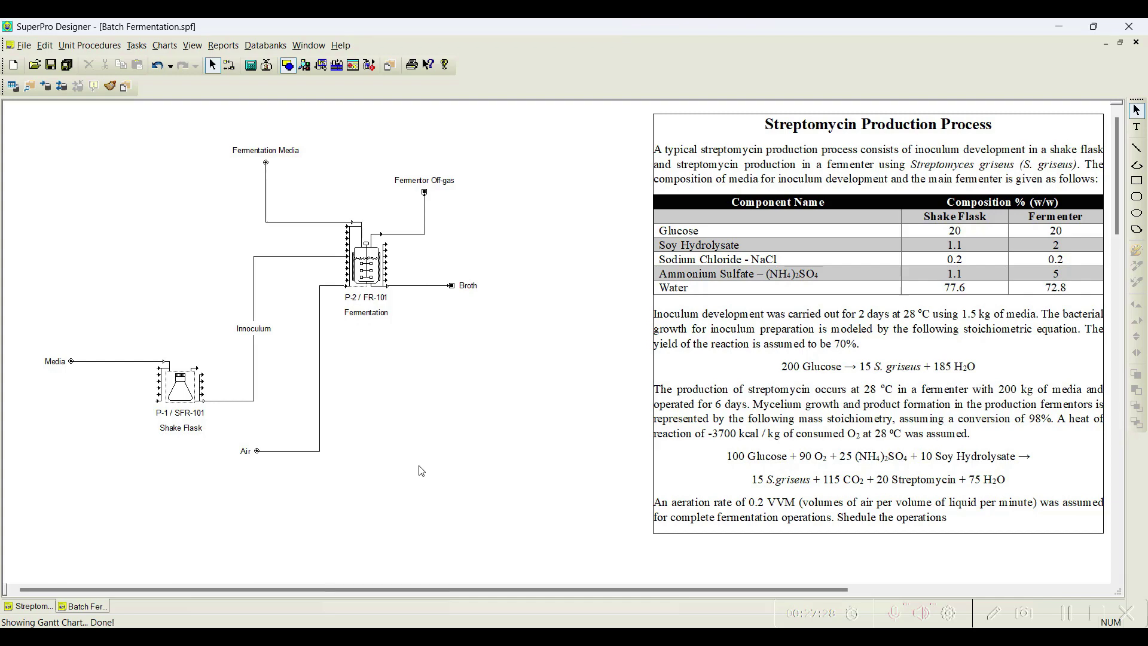
pyautogui.hotkey('ctrl', 'Tab')
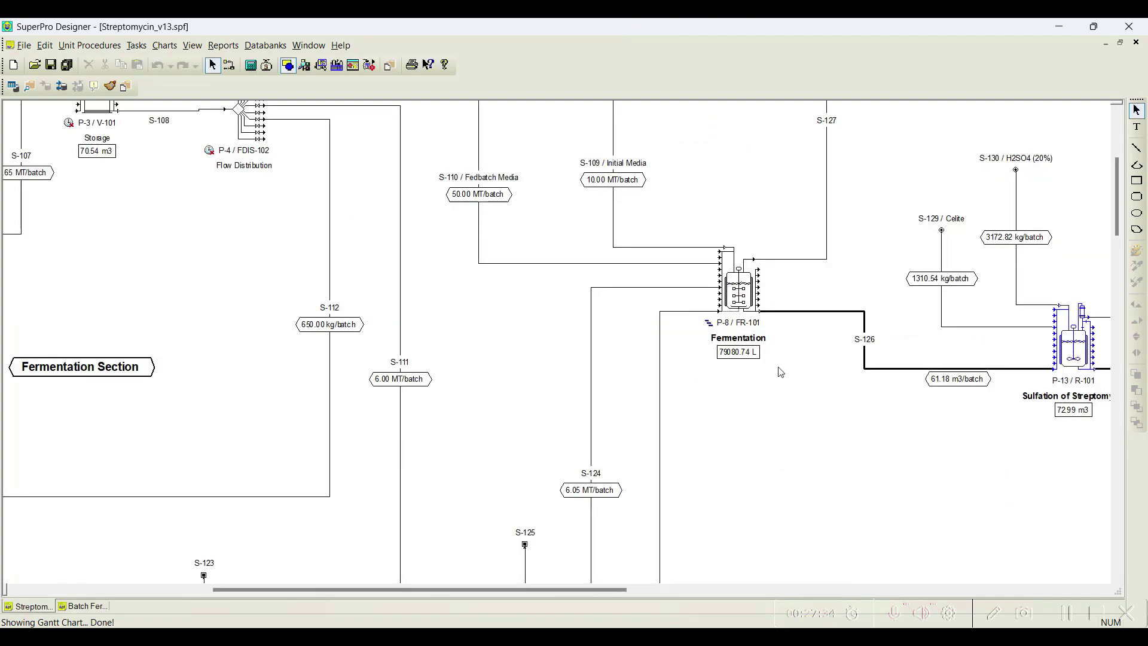
pyautogui.scroll(3, 778, 377)
pyautogui.scroll(-3, 766, 382)
pyautogui.scroll(2, 758, 388)
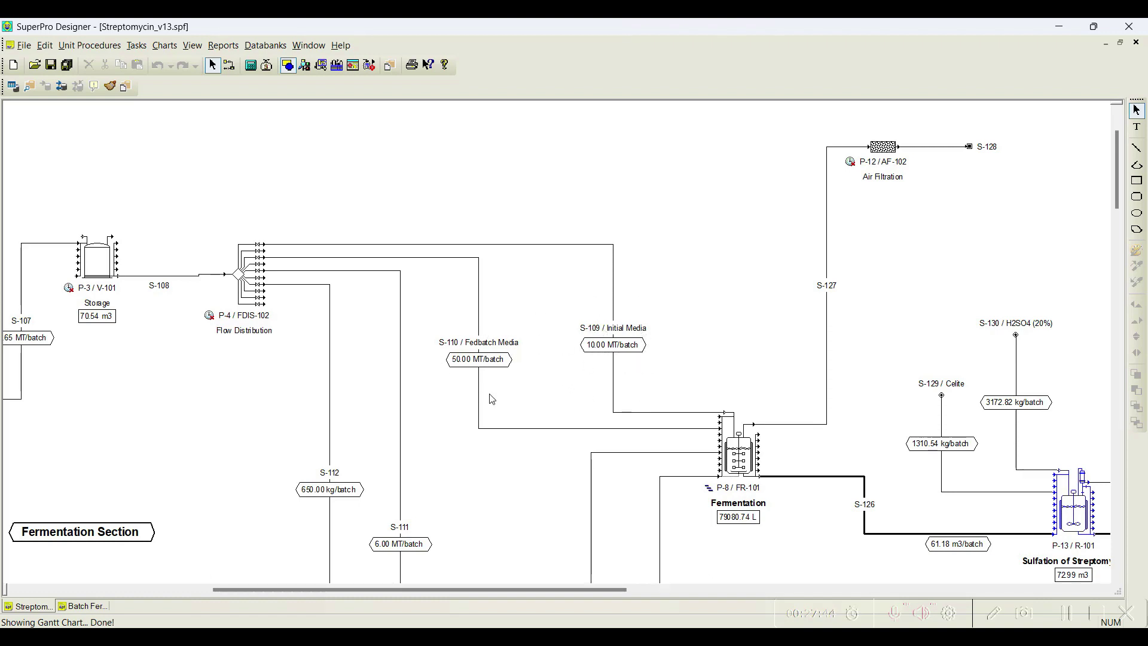
pyautogui.rightClick(743, 464)
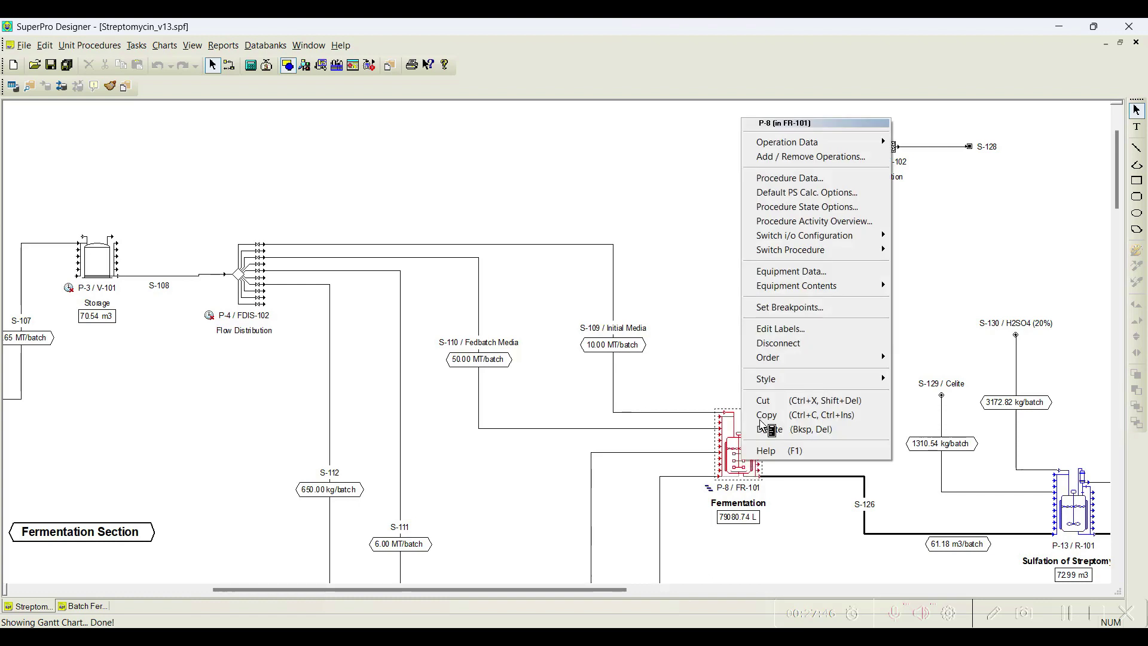
pyautogui.moveTo(852, 144)
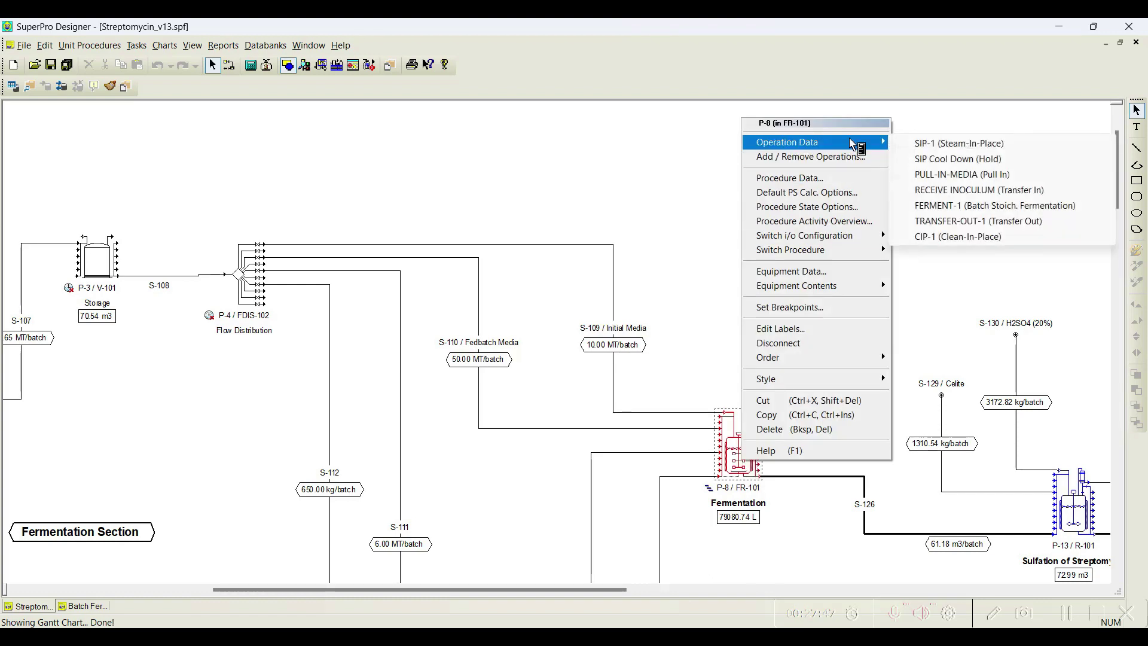
pyautogui.click(941, 204)
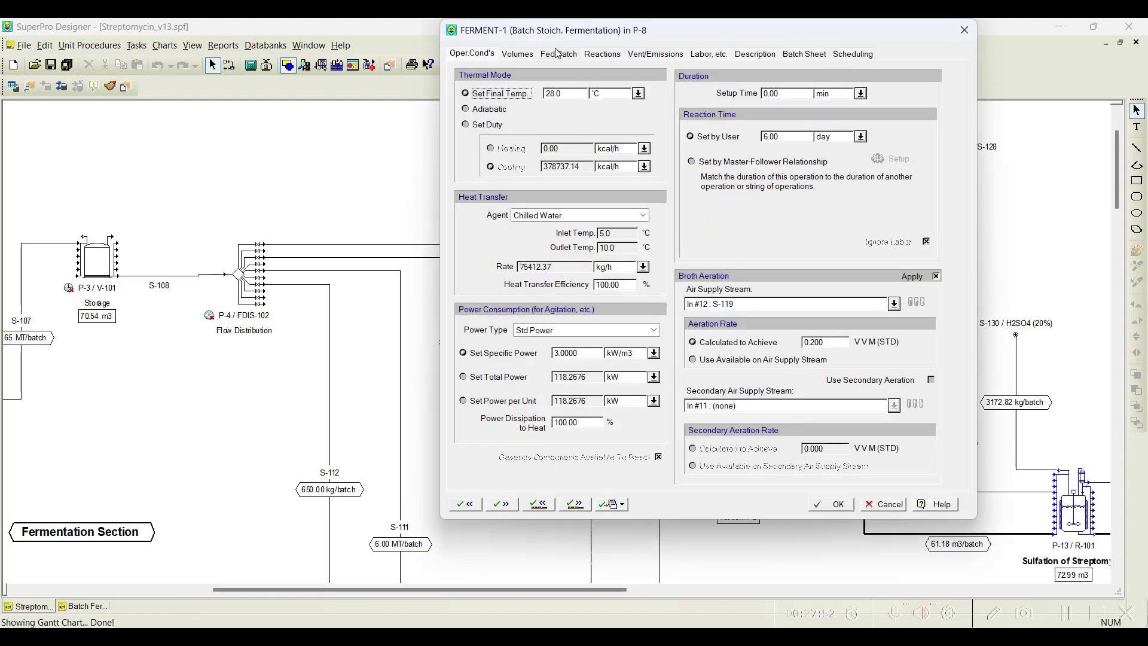
pyautogui.click(558, 54)
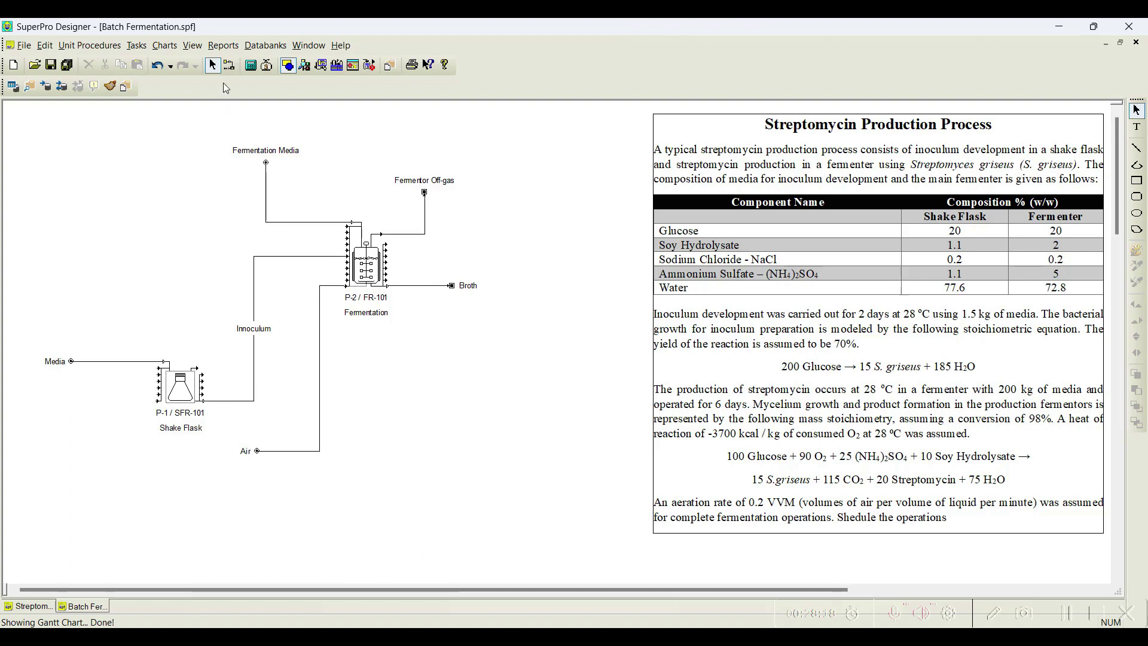
# - Draw a new input stream into the P-2 fermenter
pyautogui.click(229, 65)
pyautogui.click(168, 135)
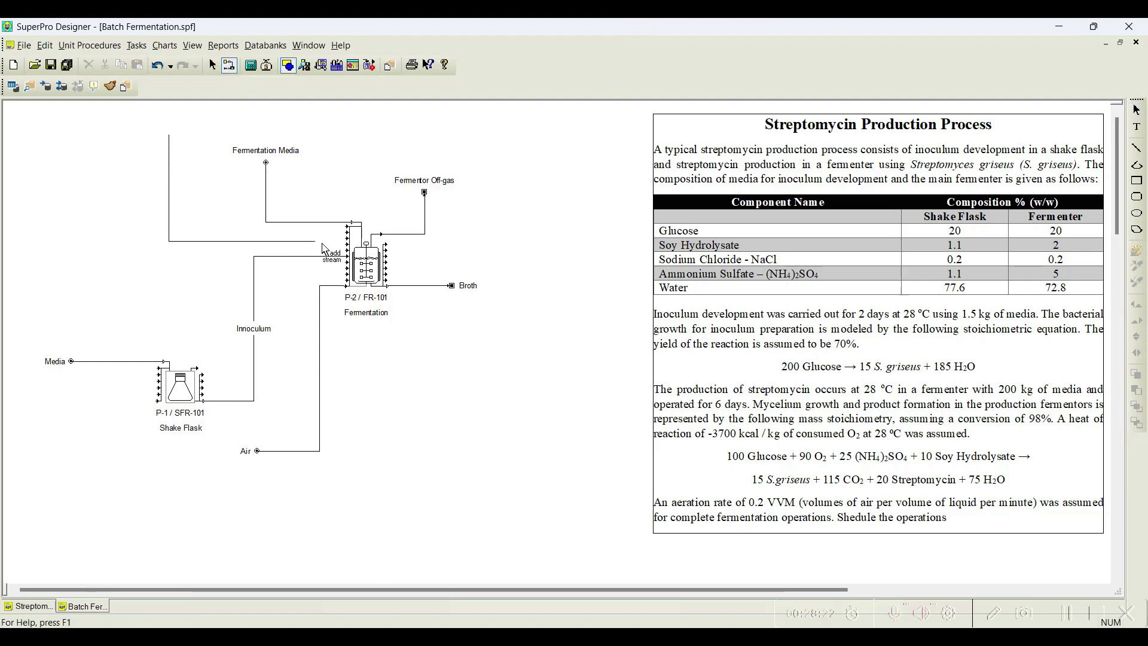
pyautogui.click(346, 239)
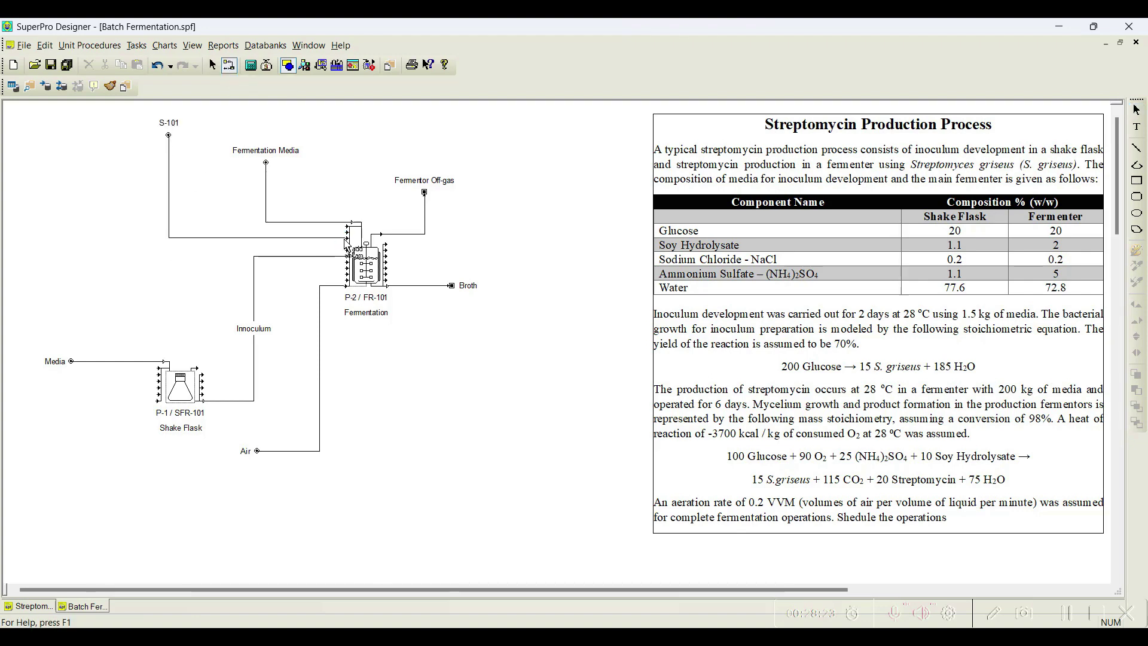
# - Relabel the new stream S-101 as 'Fed Batch media'
pyautogui.rightClick(250, 237)
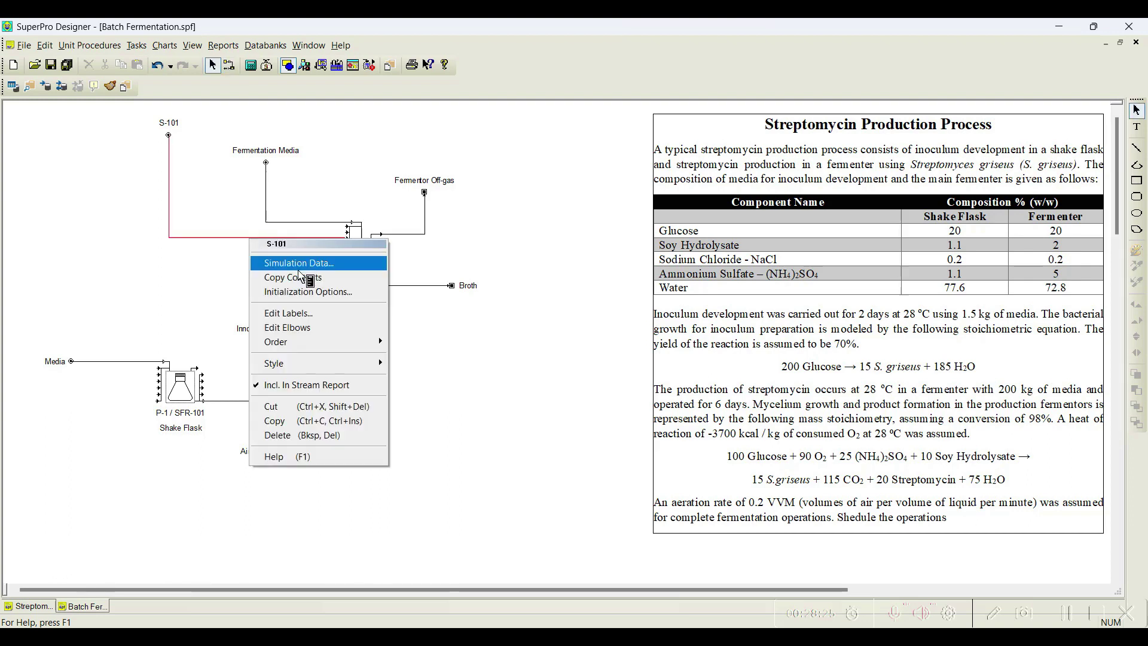
pyautogui.click(321, 314)
pyautogui.write('Fed')
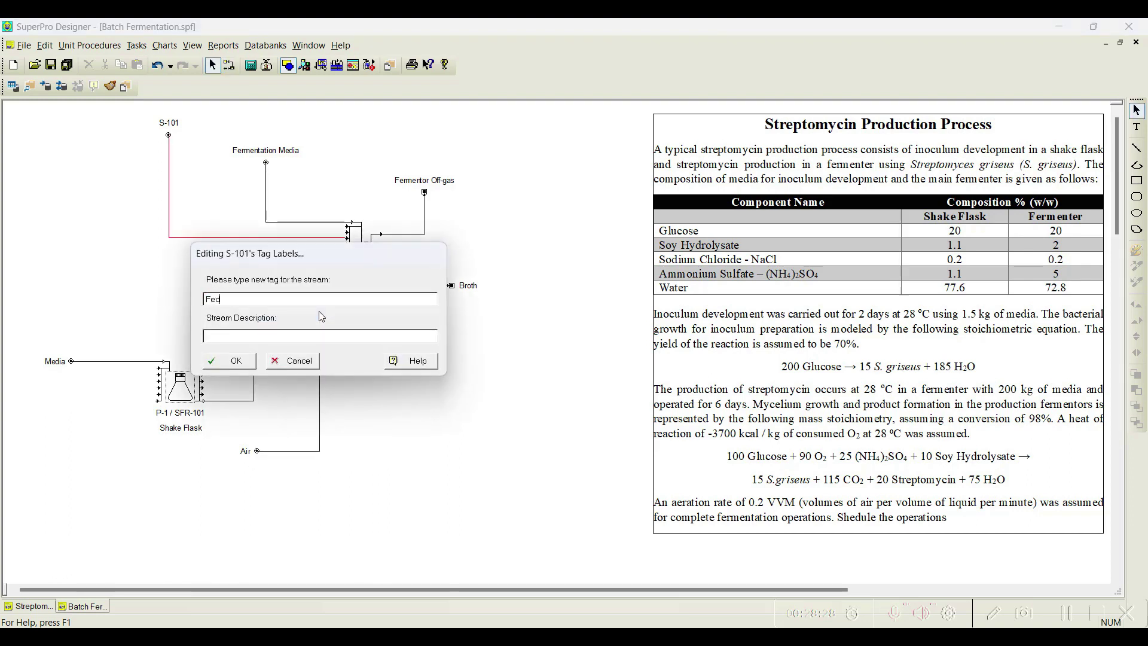
pyautogui.write(' Batch media')
pyautogui.click(229, 361)
pyautogui.click(274, 252)
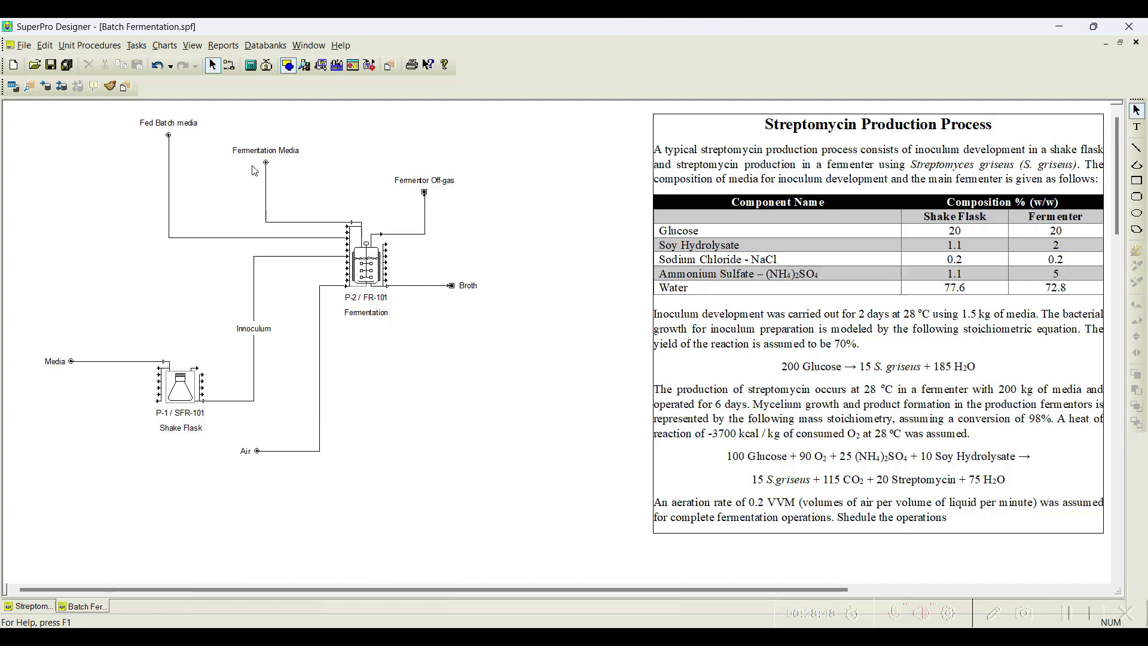
pyautogui.rightClick(372, 264)
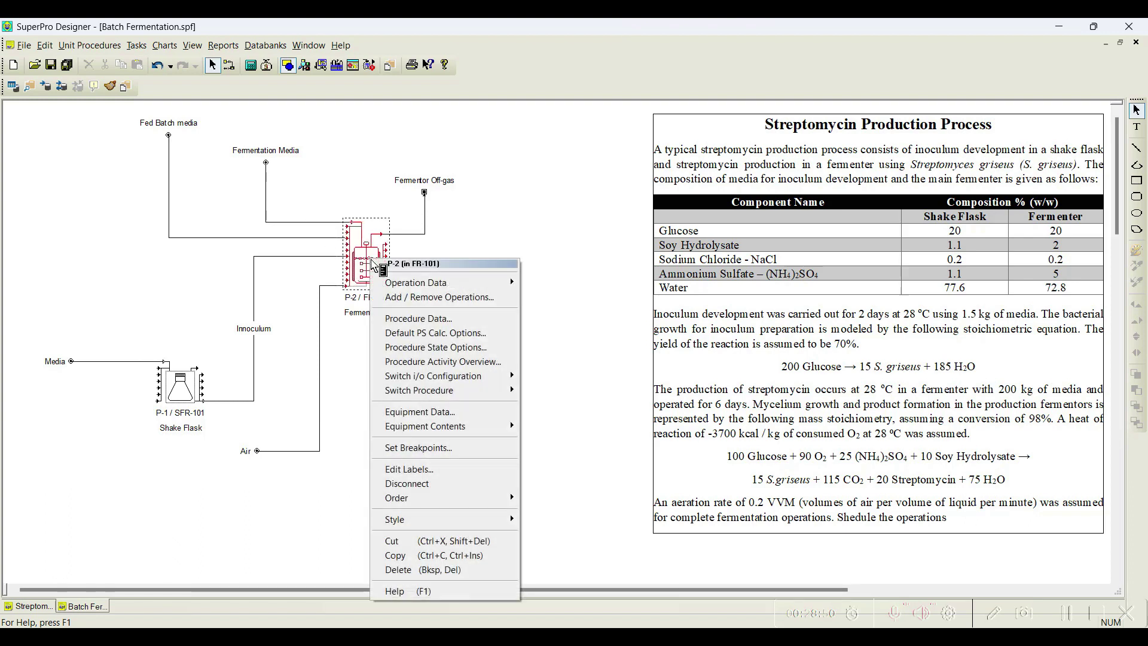
# - Enable Consider Fed-Batch Supply in P-2's FERMENT-1 operation settings
pyautogui.moveTo(429, 289)
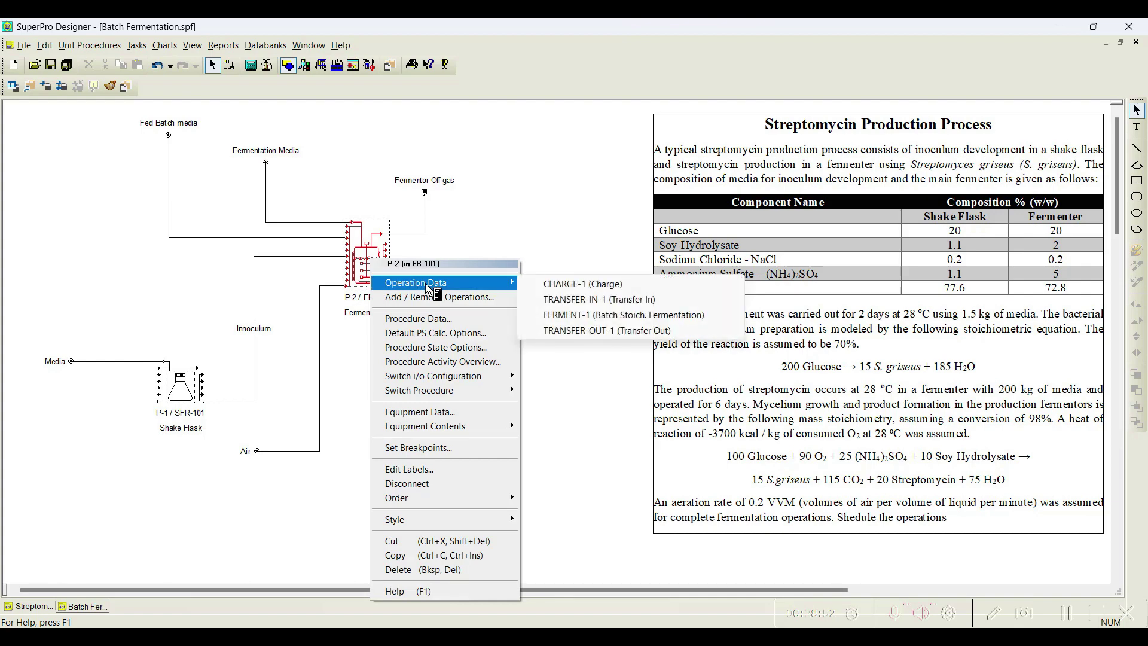
pyautogui.click(573, 315)
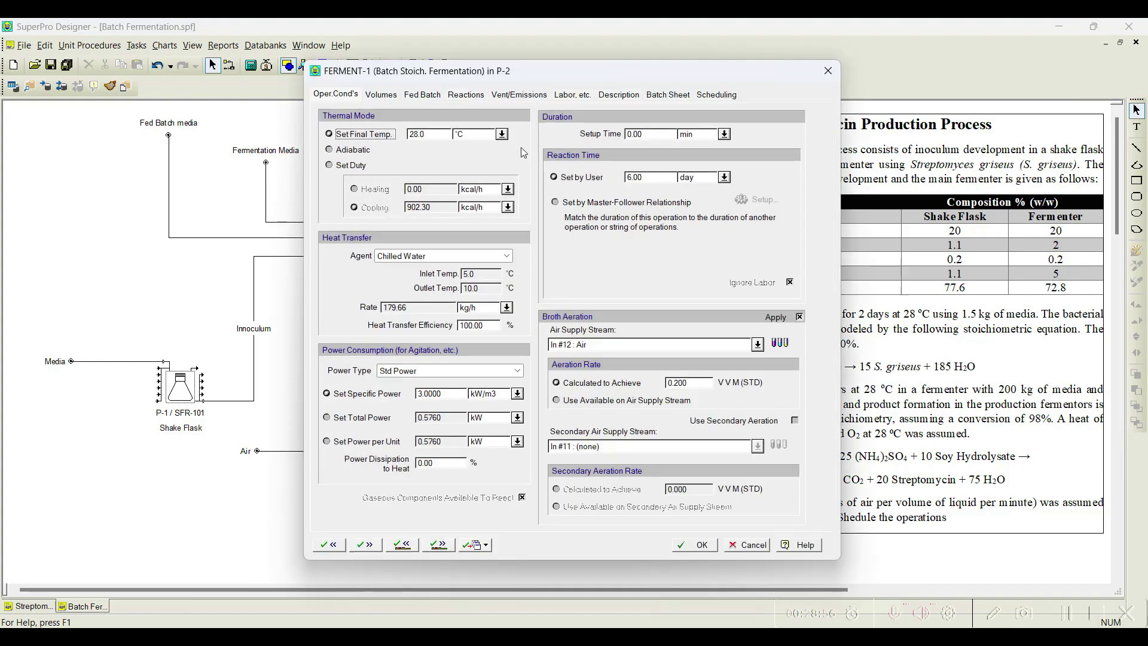
pyautogui.moveTo(433, 76); pyautogui.dragTo(447, 47)
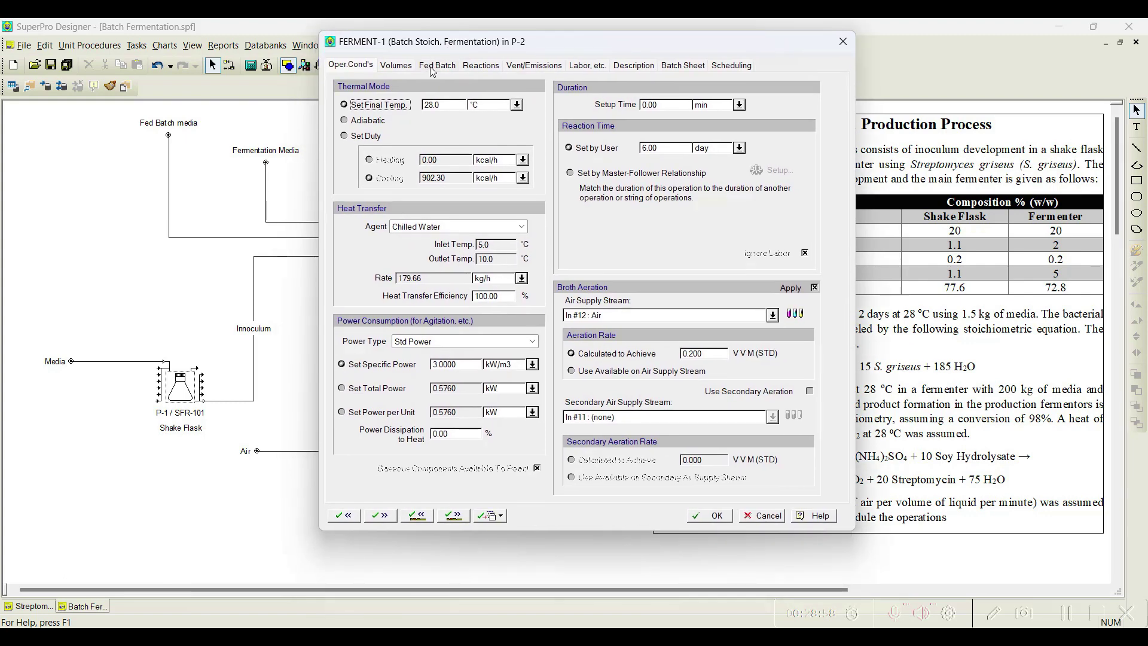
pyautogui.click(434, 66)
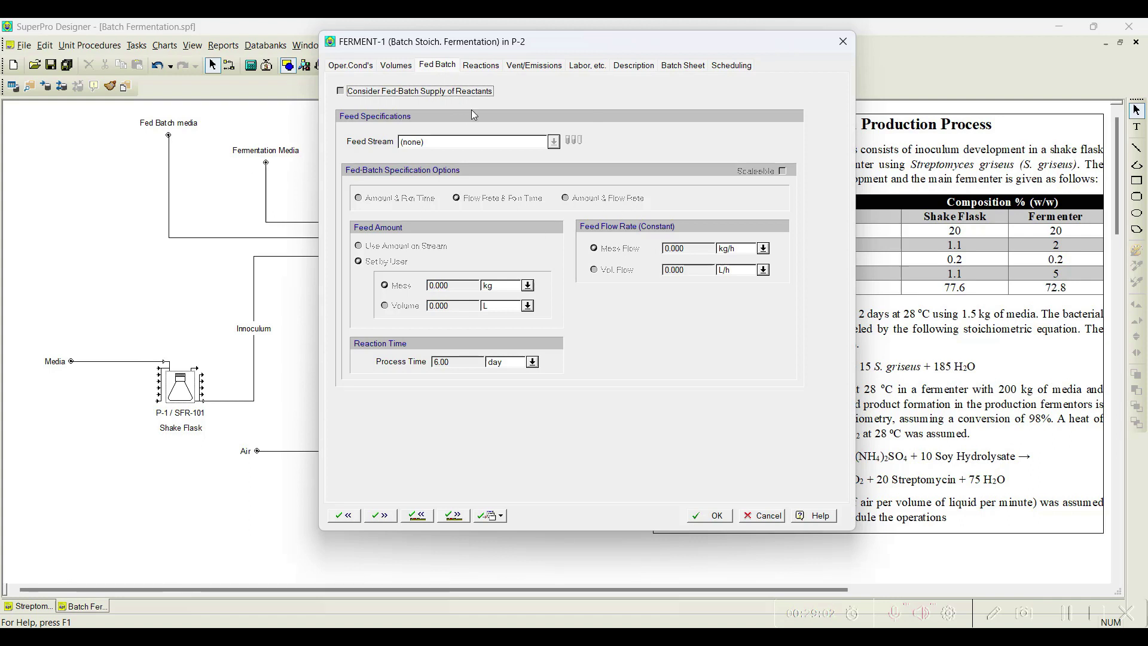
pyautogui.click(341, 92)
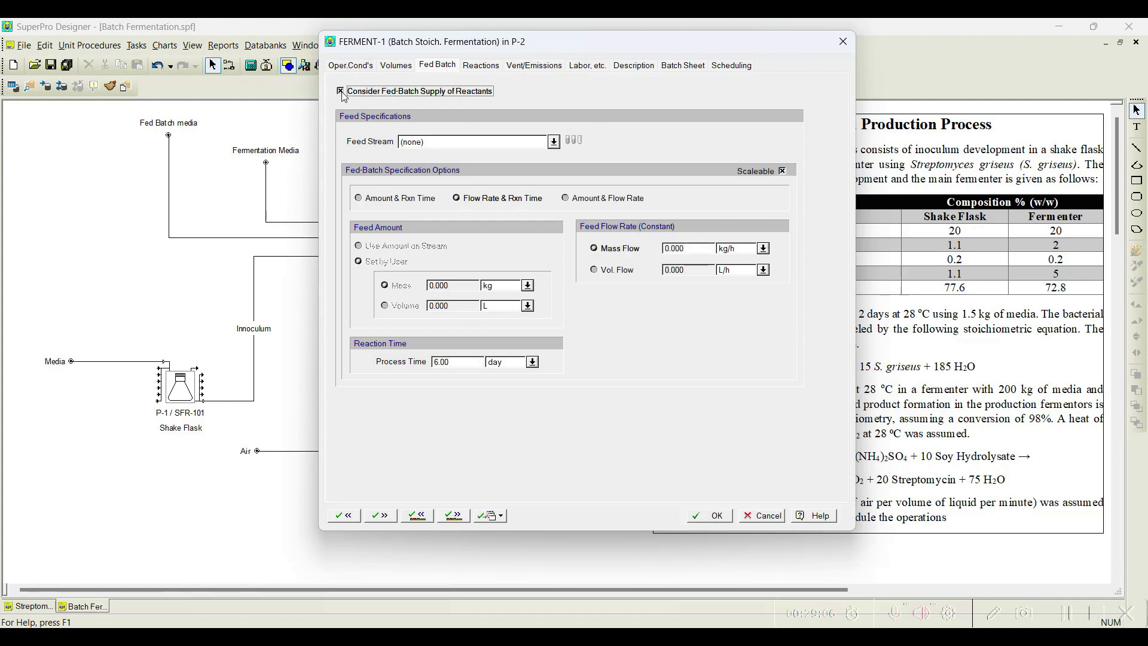
pyautogui.moveTo(465, 37); pyautogui.dragTo(695, 23)
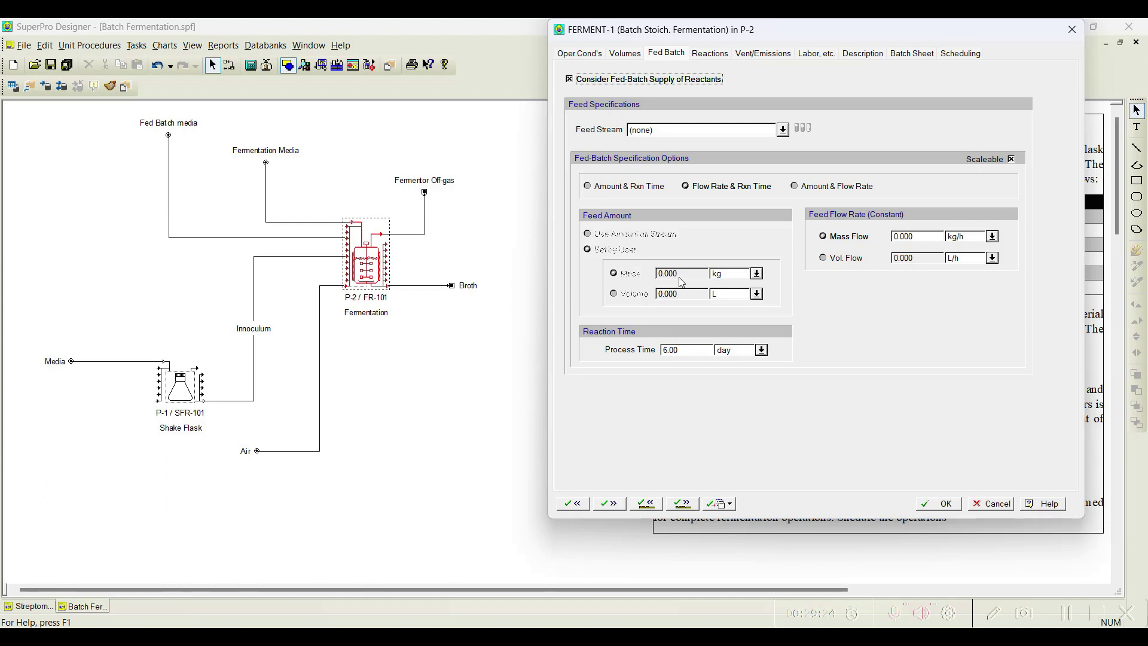
# - Feed Fed Batch media by Flow Rate & Rxn Time at 2 kg/h
pyautogui.click(908, 238)
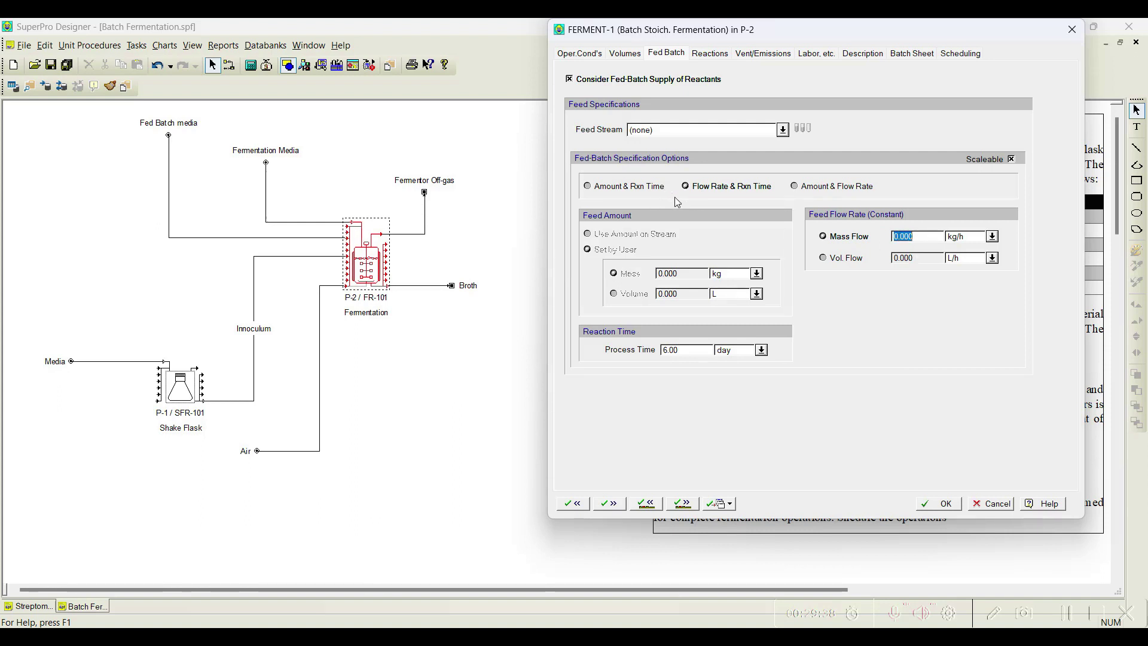
pyautogui.click(606, 187)
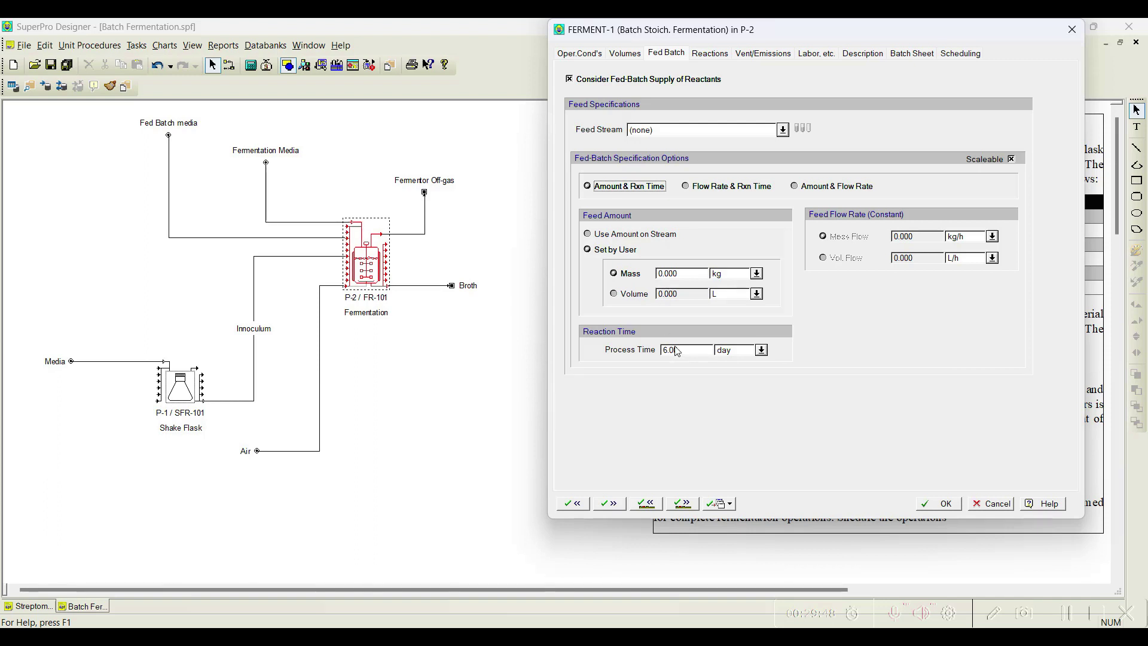
pyautogui.click(708, 187)
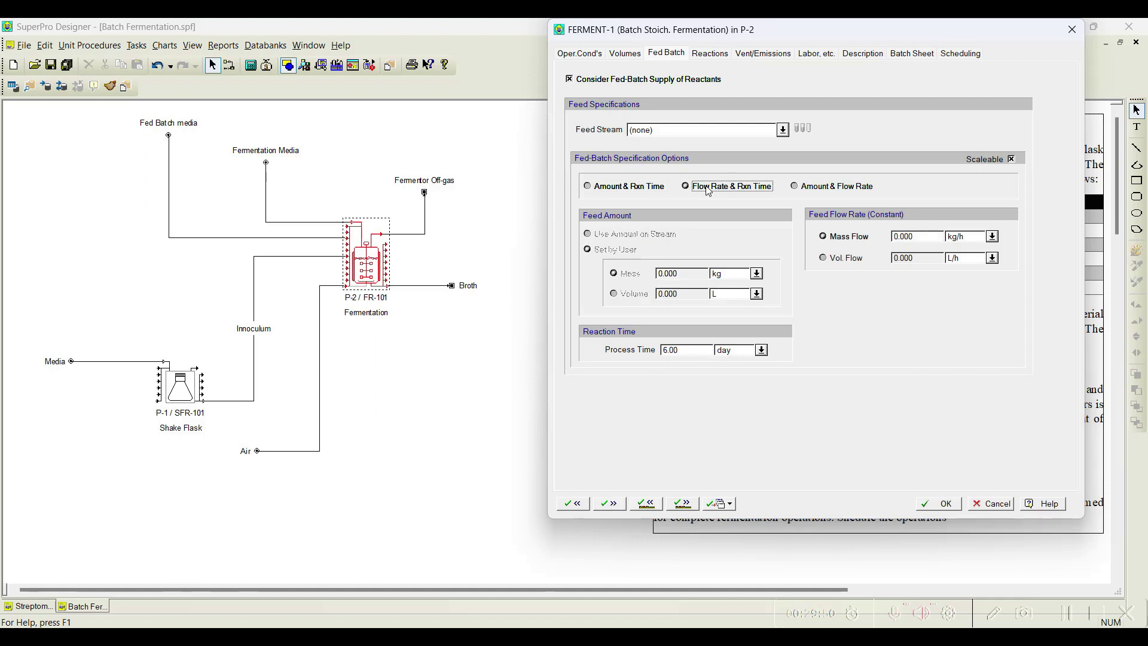
pyautogui.click(915, 237)
pyautogui.write('2')
pyautogui.click(782, 130)
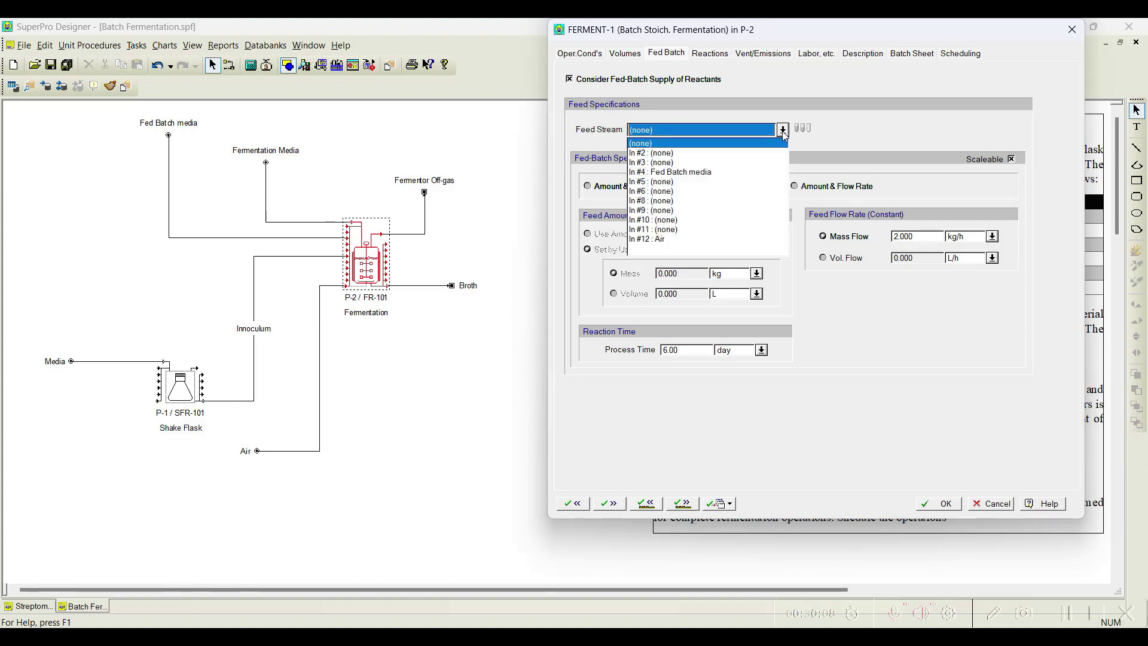
pyautogui.click(673, 173)
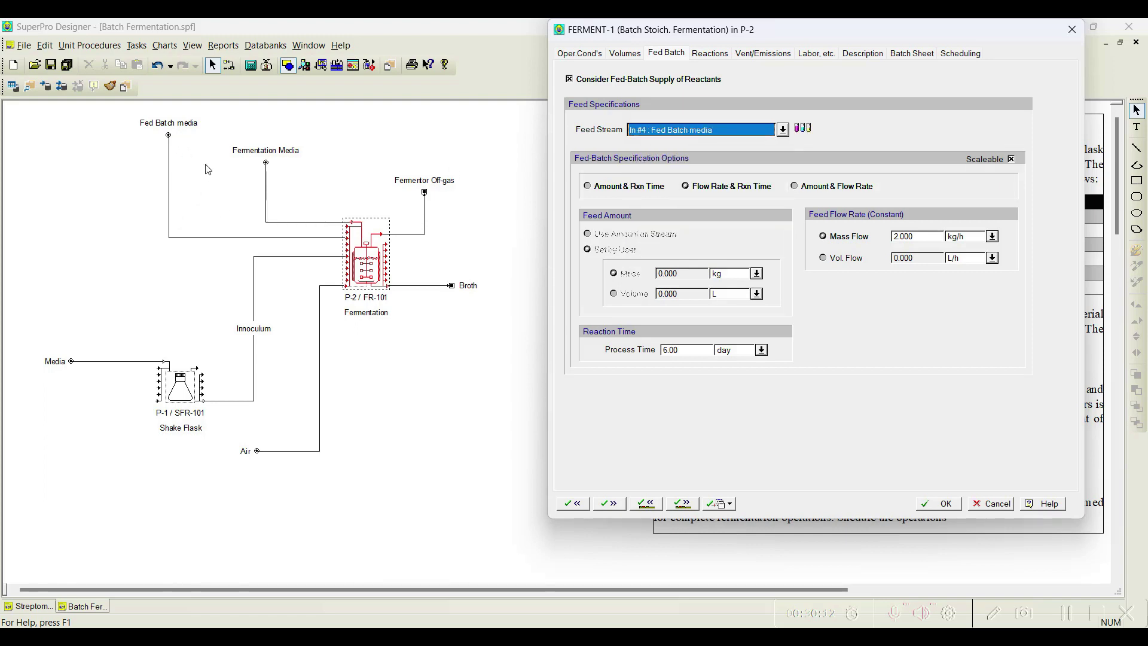
pyautogui.click(807, 130)
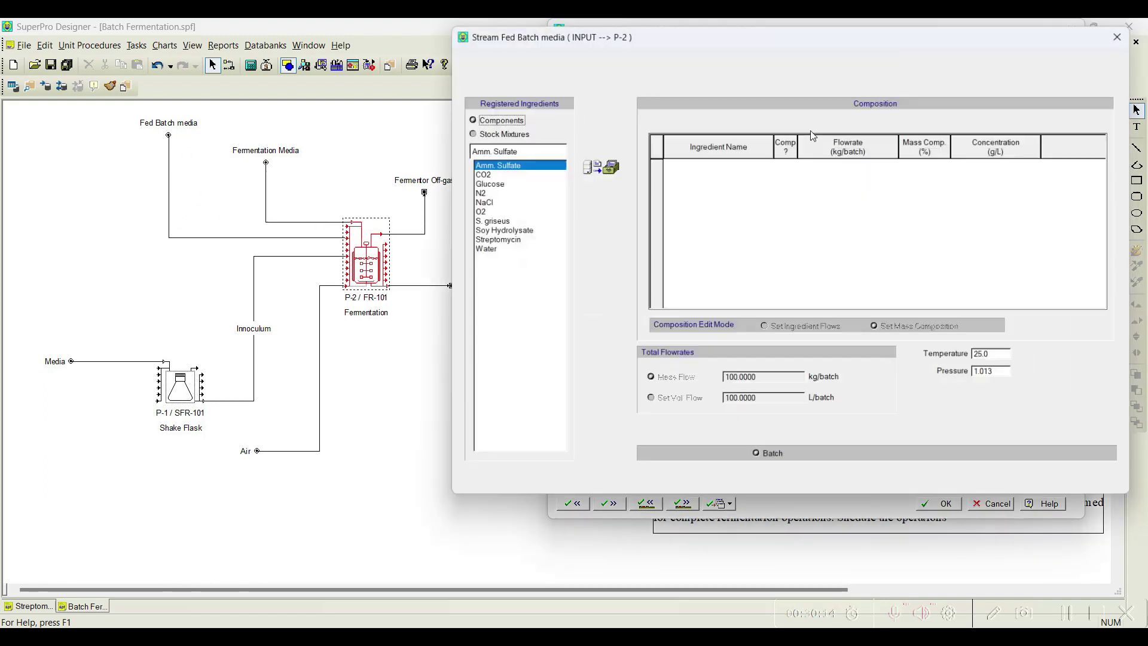
# - Make Fed Batch media 100% Fermentation media and confirm the 2 kg/h, 6-day feed
pyautogui.moveTo(700, 31); pyautogui.dragTo(431, 33)
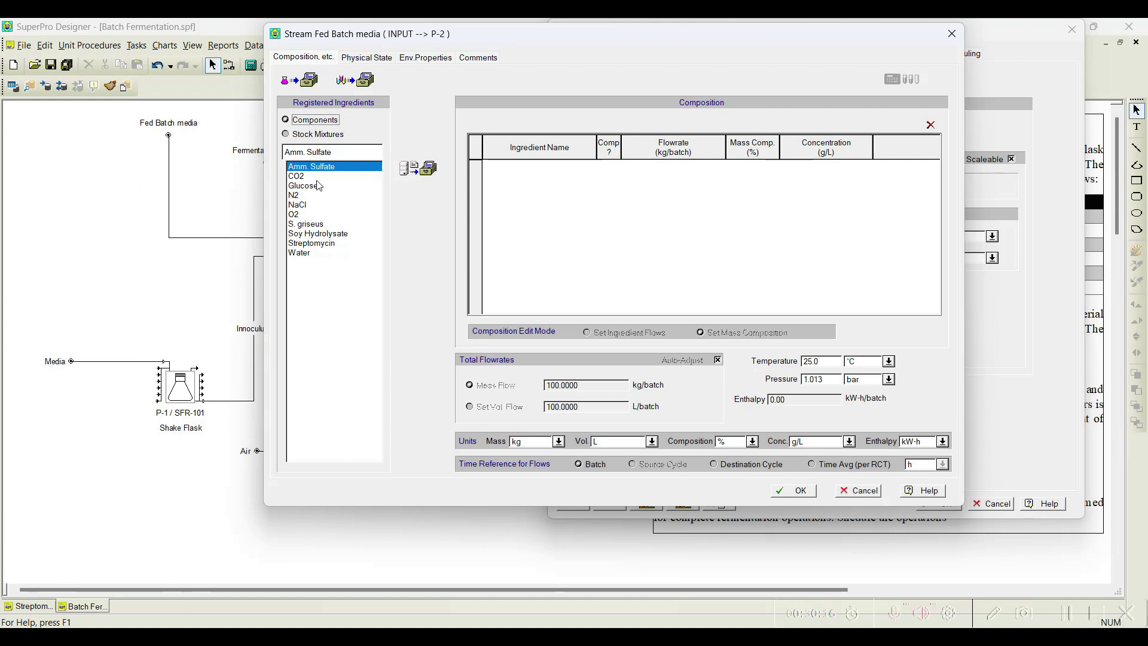
pyautogui.click(324, 136)
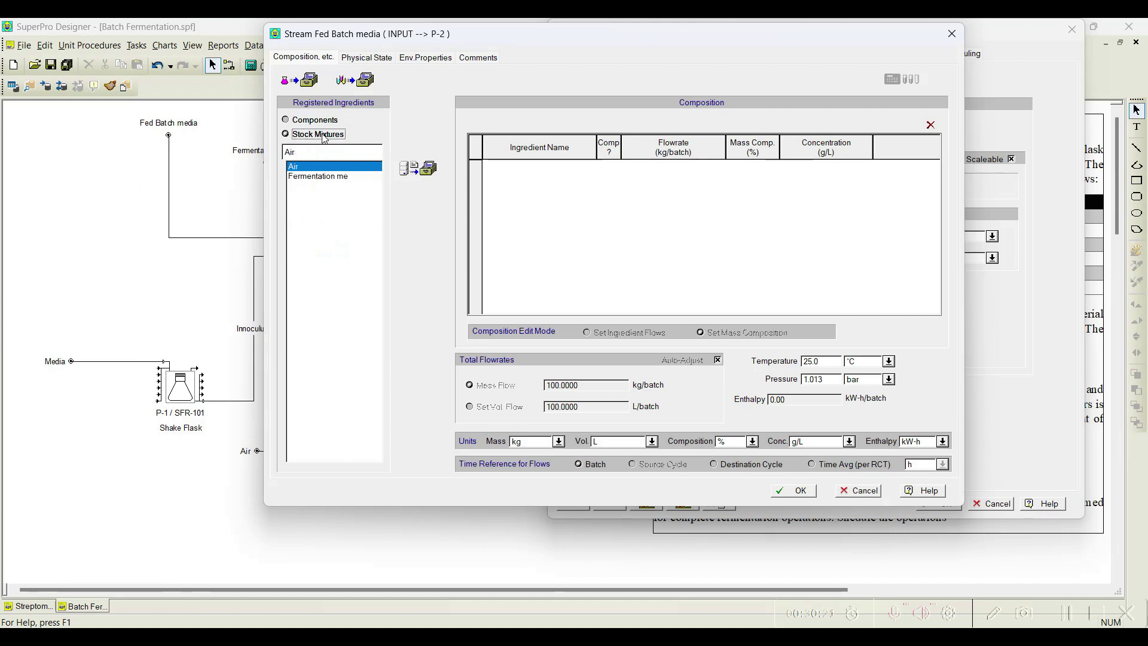
pyautogui.click(318, 177)
pyautogui.click(429, 174)
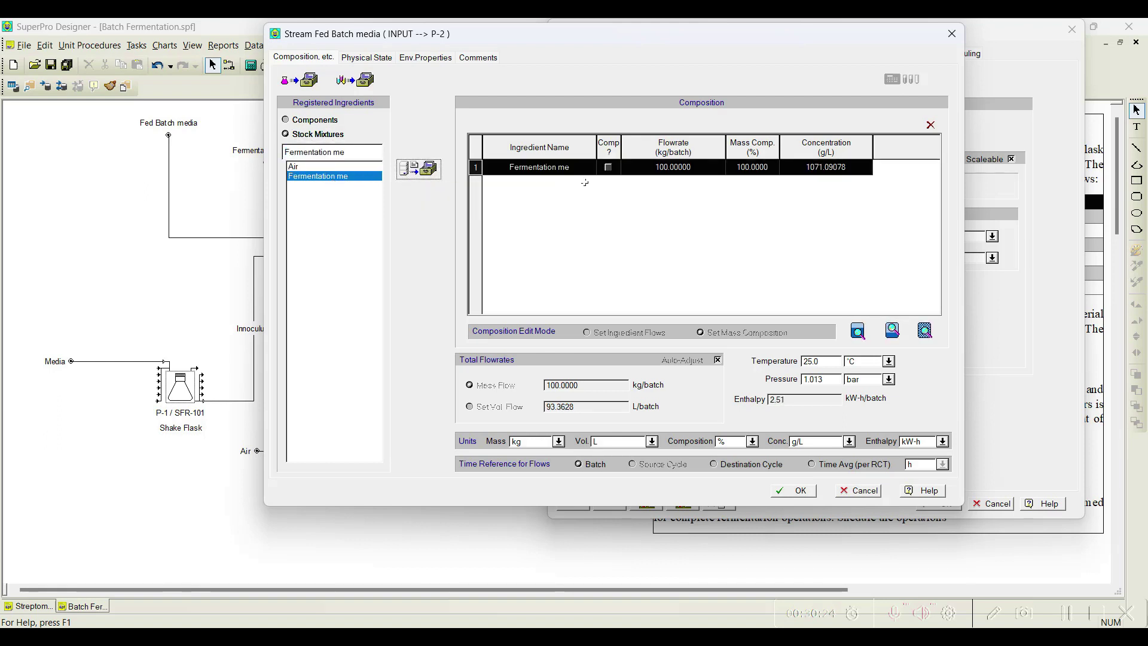
pyautogui.moveTo(683, 28); pyautogui.dragTo(349, 24)
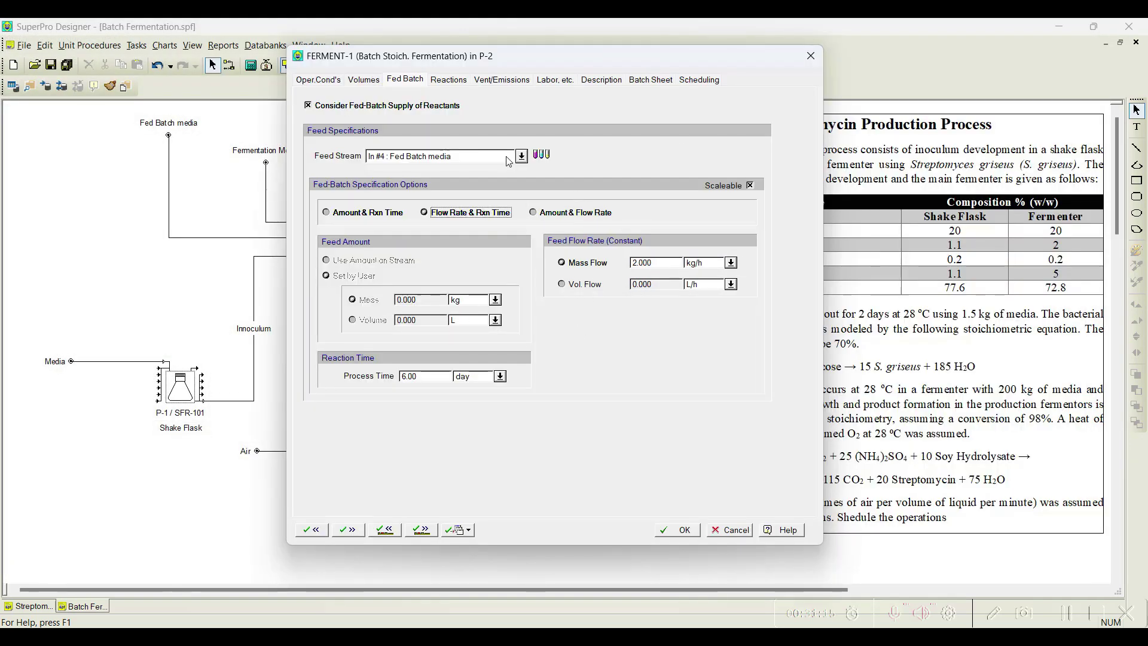
pyautogui.click(679, 531)
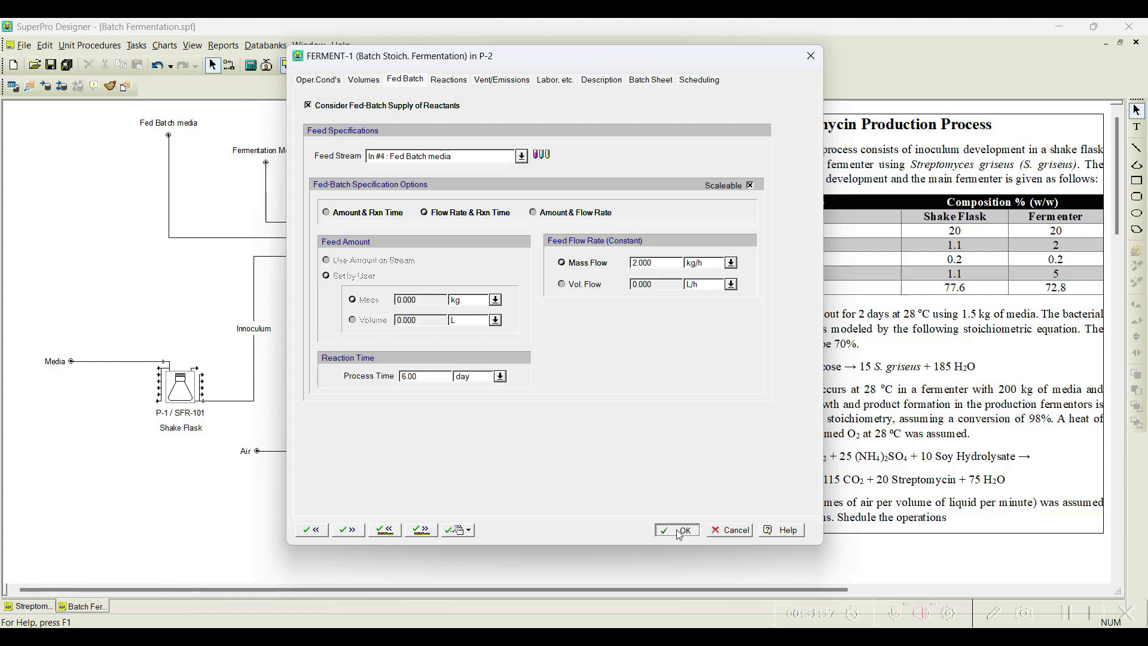
# - Solve the balances and check Fed Batch media and Broth (19.14 kg/batch streptomycin)
pyautogui.click(250, 65)
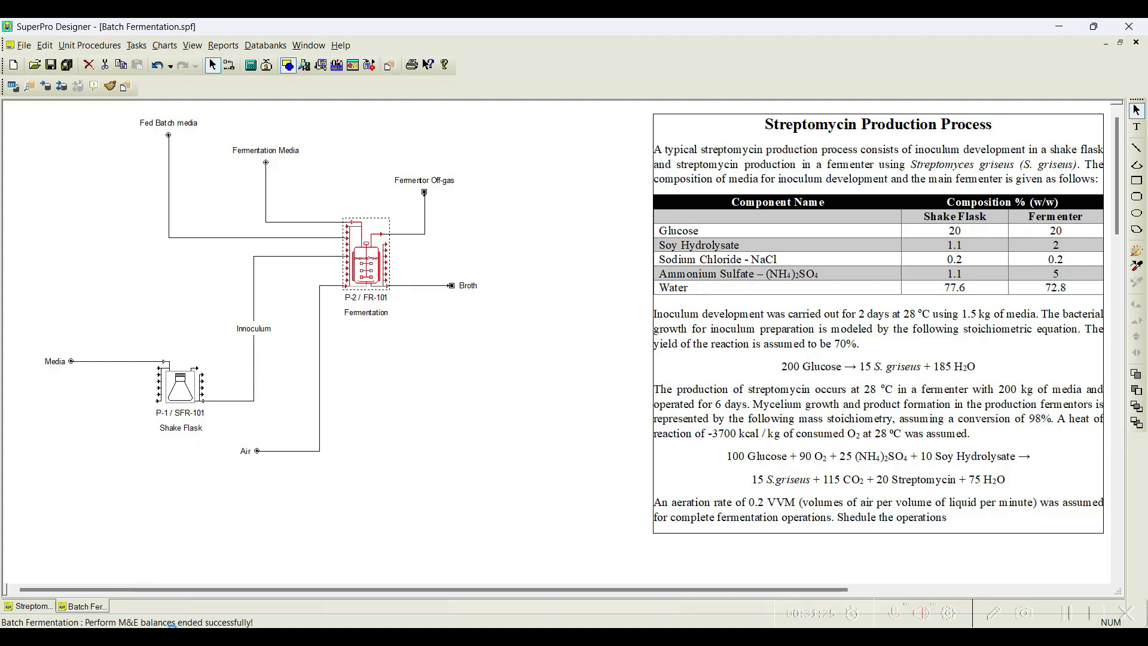
pyautogui.click(407, 383)
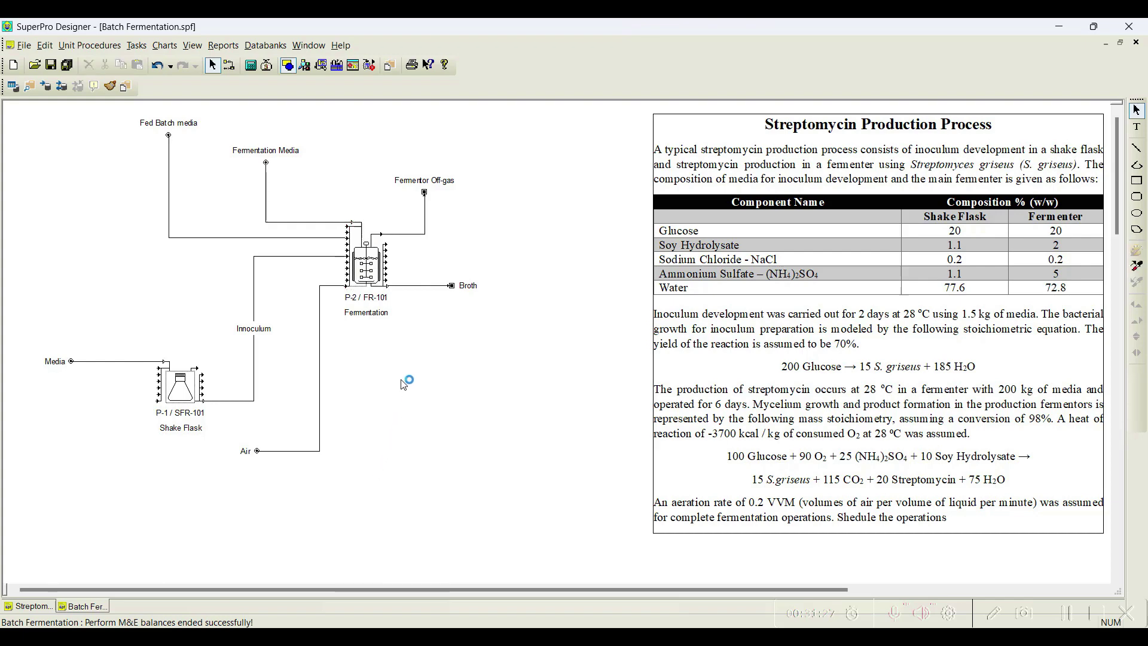
pyautogui.doubleClick(243, 237)
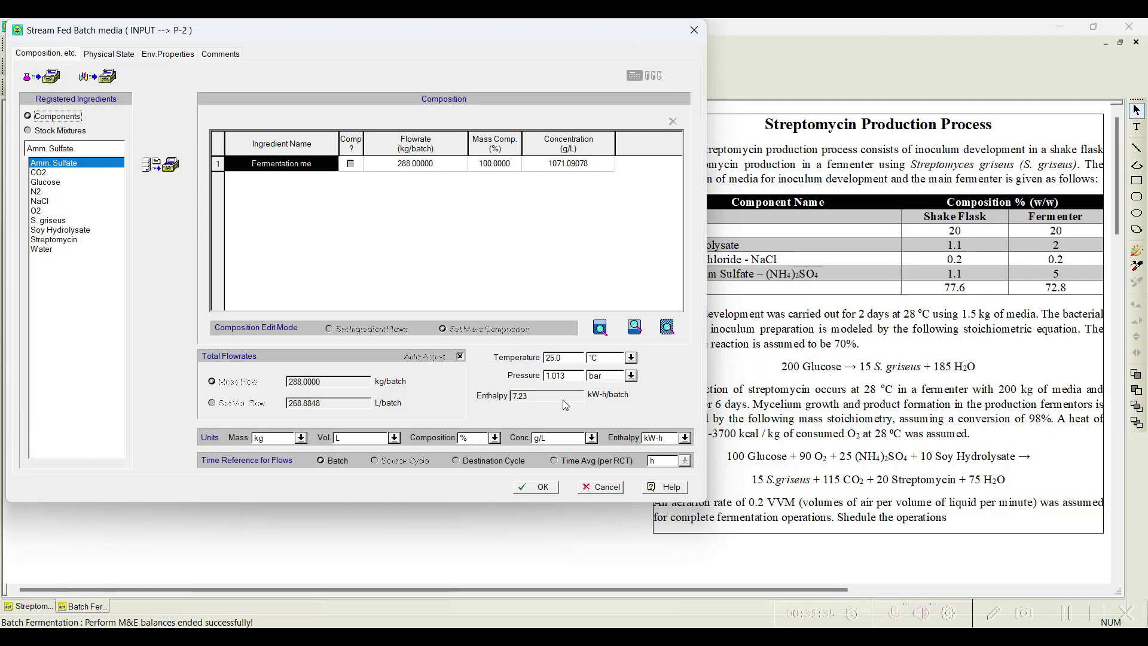
pyautogui.click(533, 490)
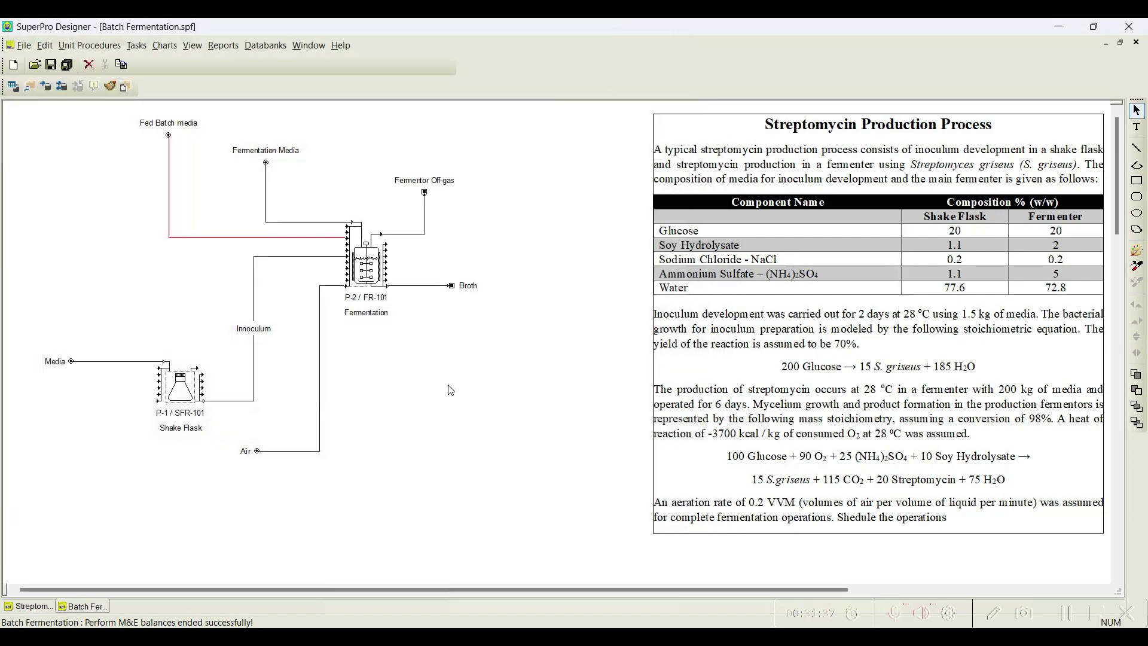
pyautogui.doubleClick(425, 286)
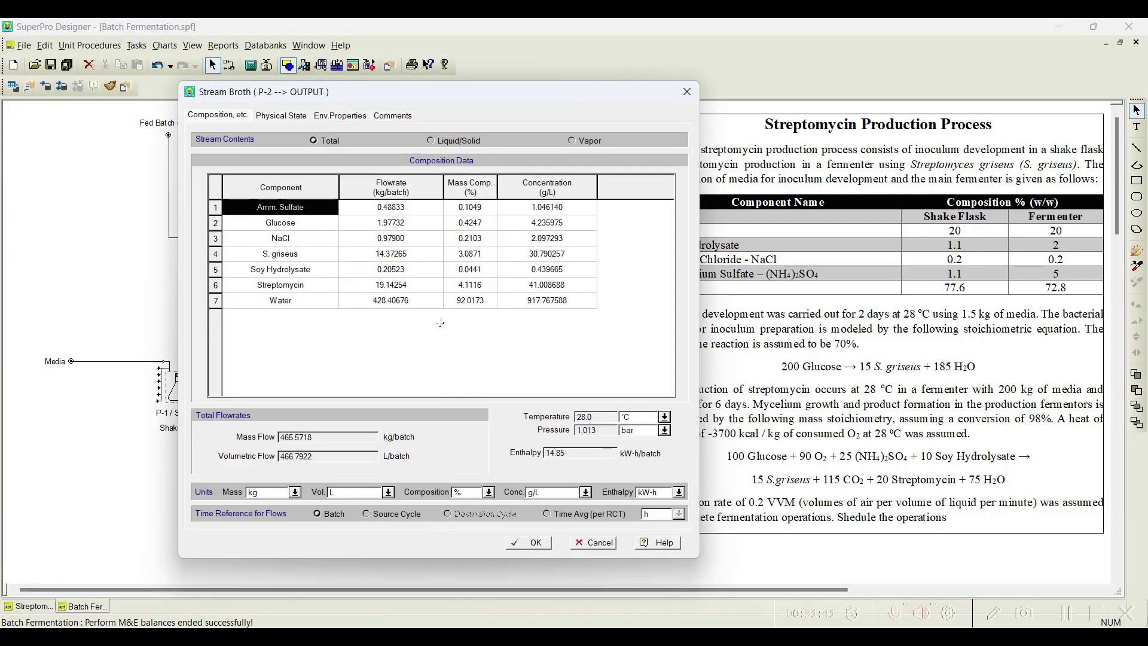
pyautogui.moveTo(361, 94); pyautogui.dragTo(690, 56)
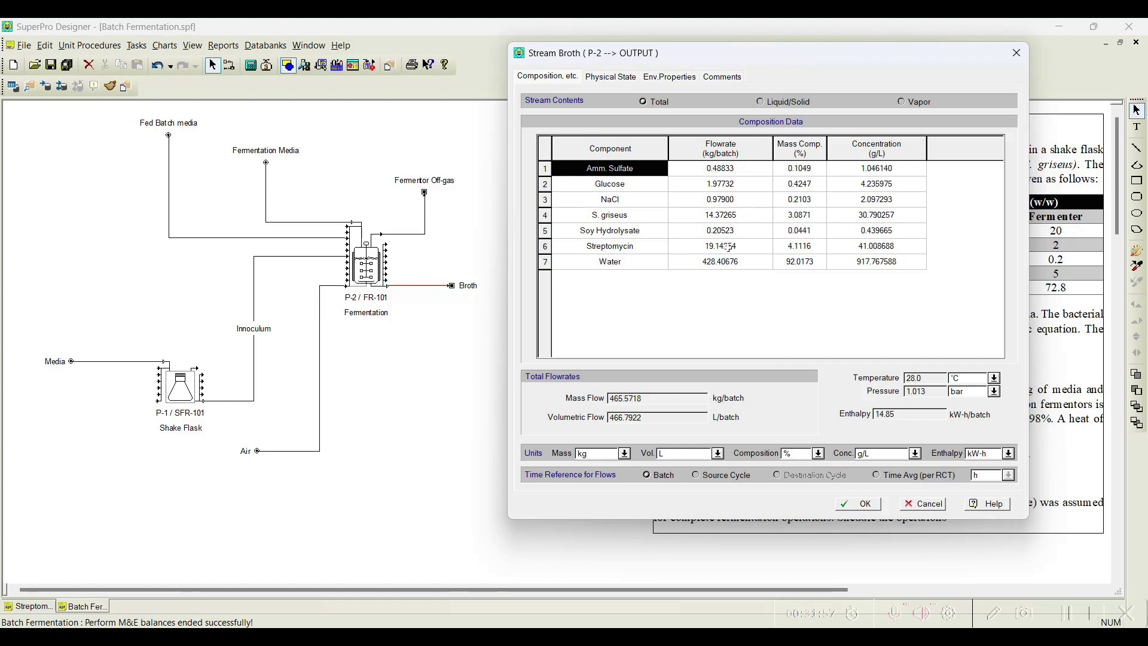
pyautogui.click(870, 504)
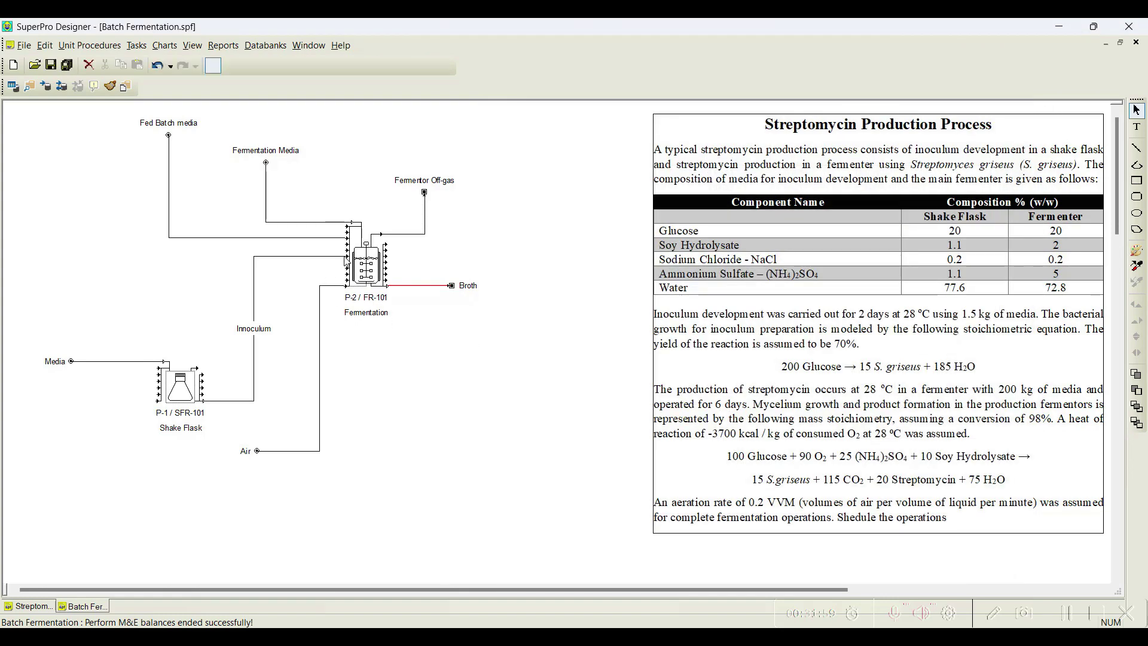
pyautogui.rightClick(370, 267)
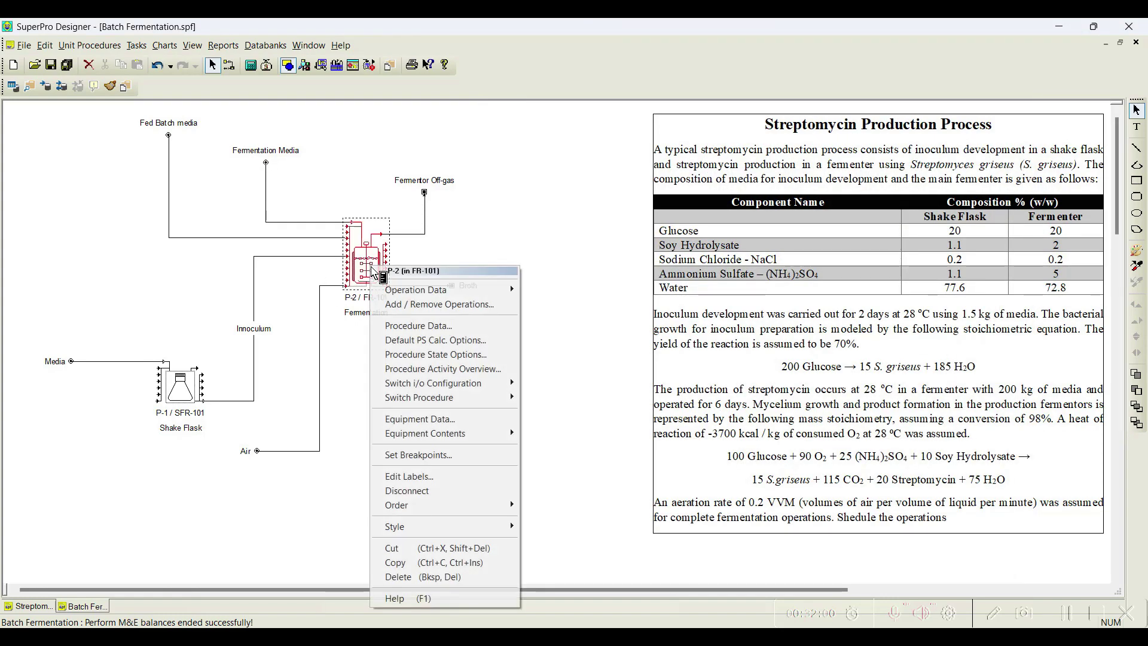
pyautogui.click(438, 421)
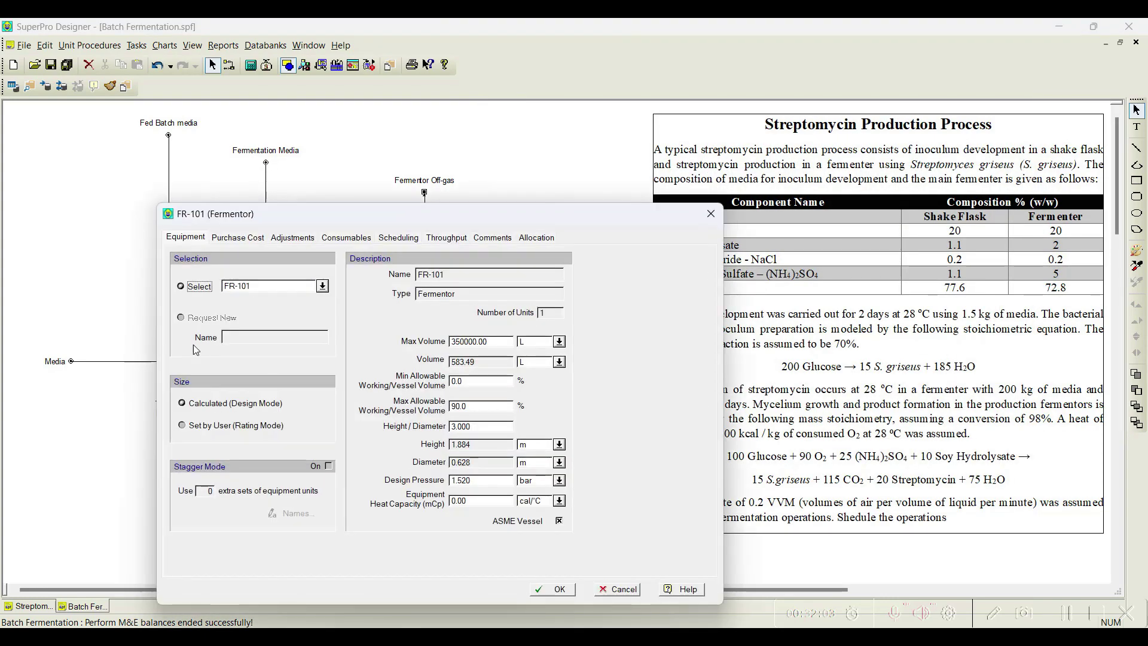
pyautogui.moveTo(445, 222); pyautogui.dragTo(730, 79)
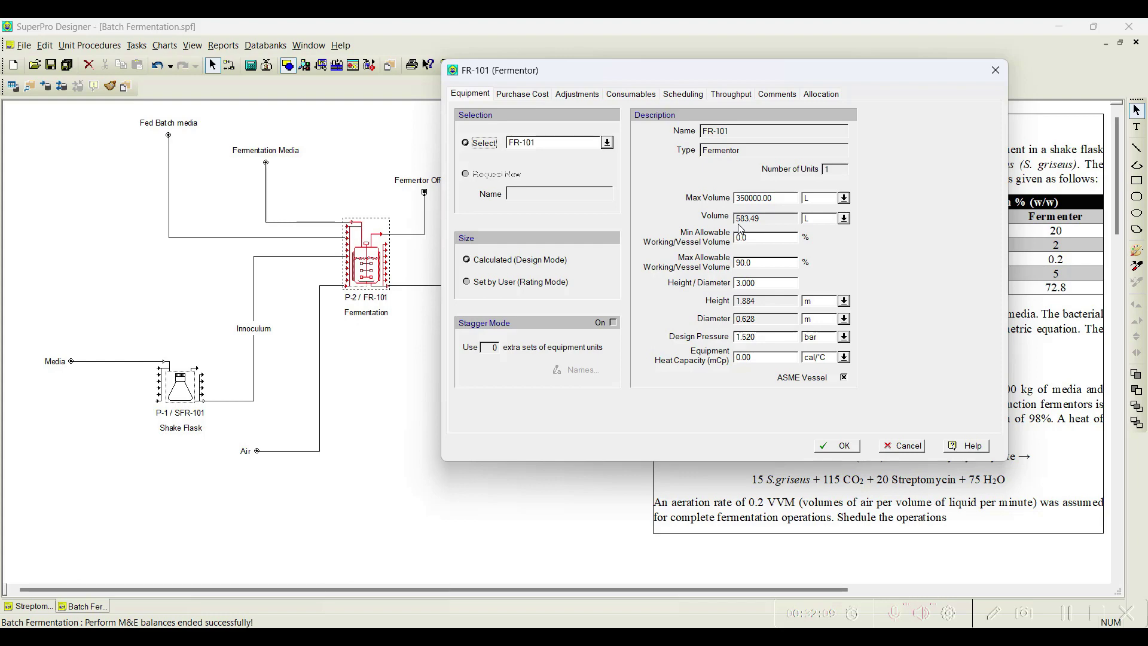
pyautogui.click(836, 447)
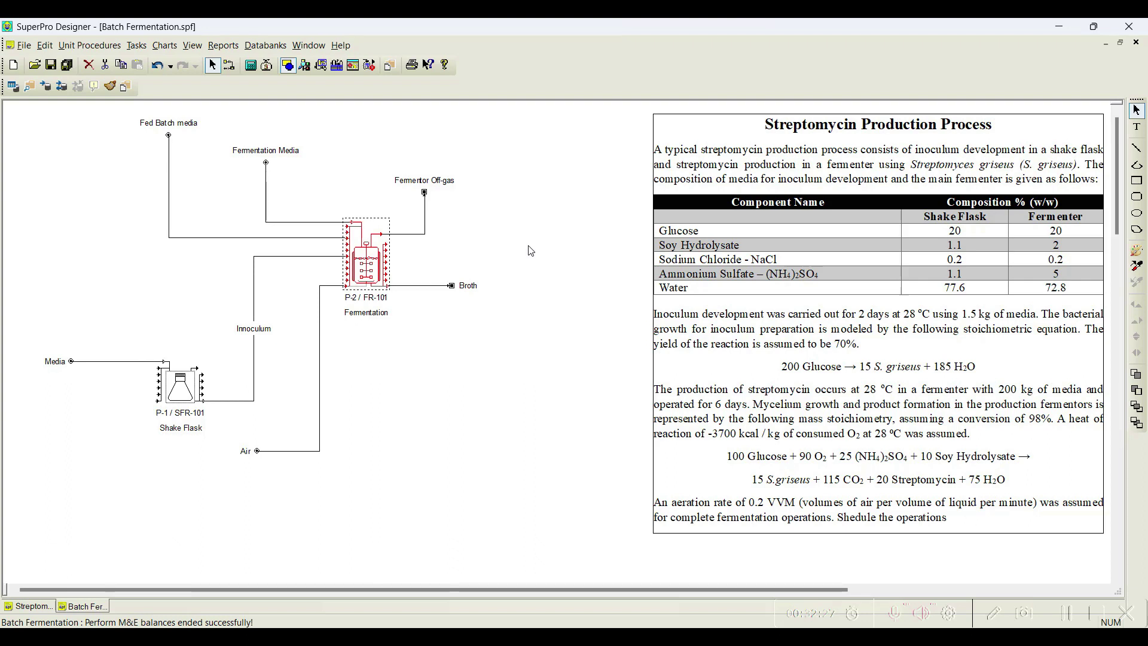
pyautogui.rightClick(374, 260)
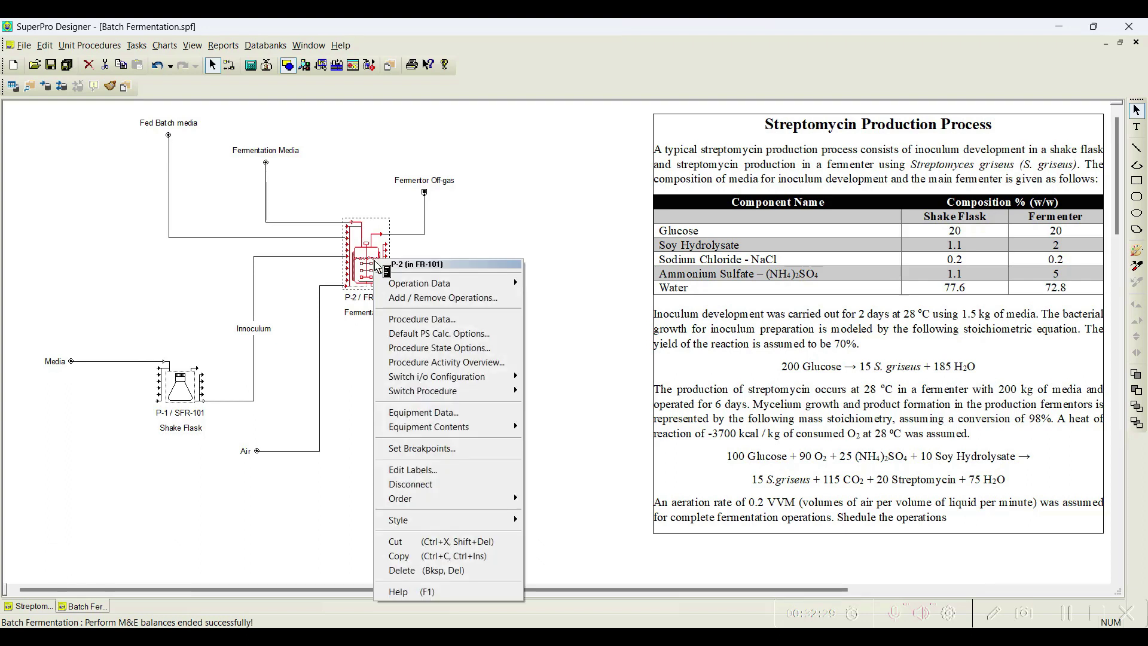
# - Append SIP, CIP and a second SIP operation to procedure P-2
pyautogui.click(422, 298)
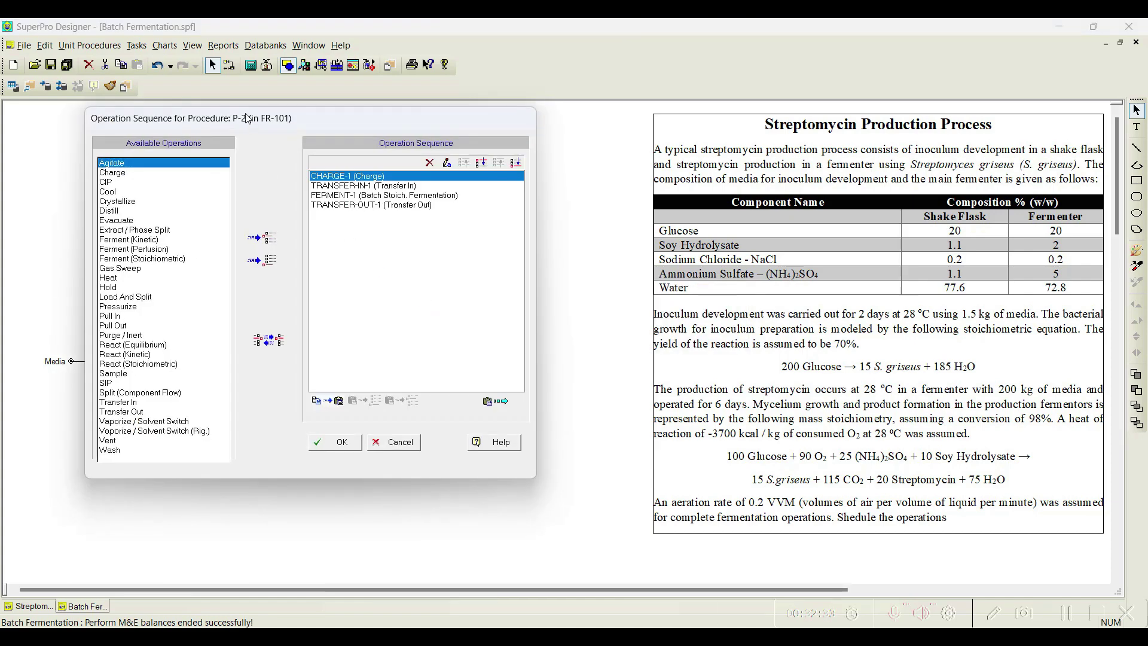
pyautogui.moveTo(247, 116); pyautogui.dragTo(444, 76)
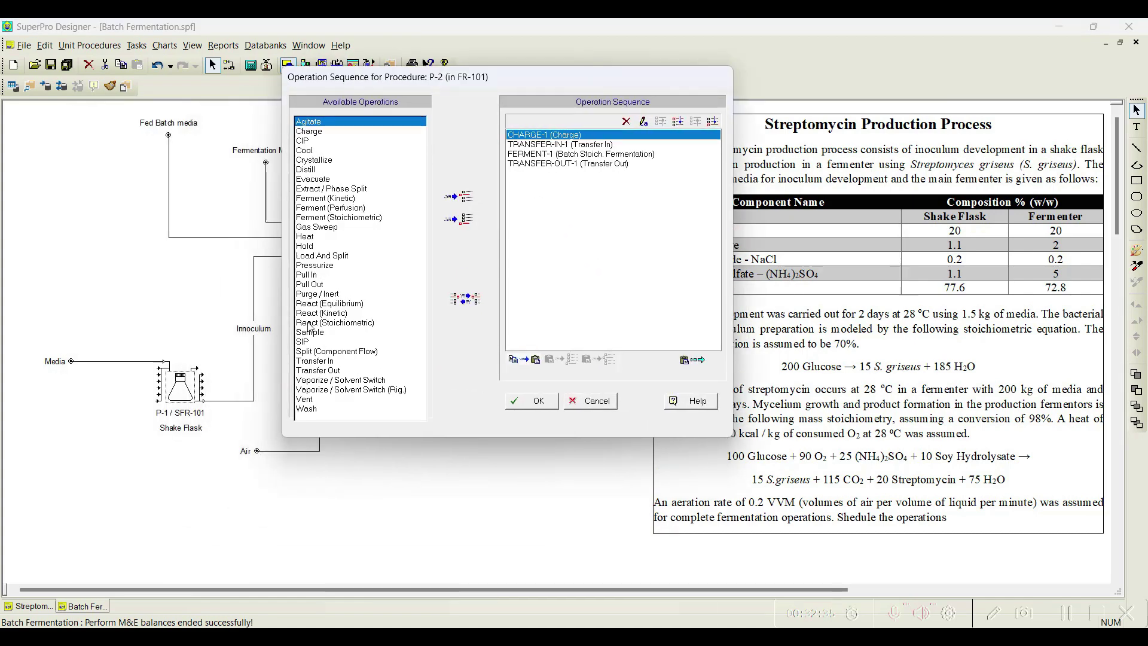
pyautogui.click(305, 343)
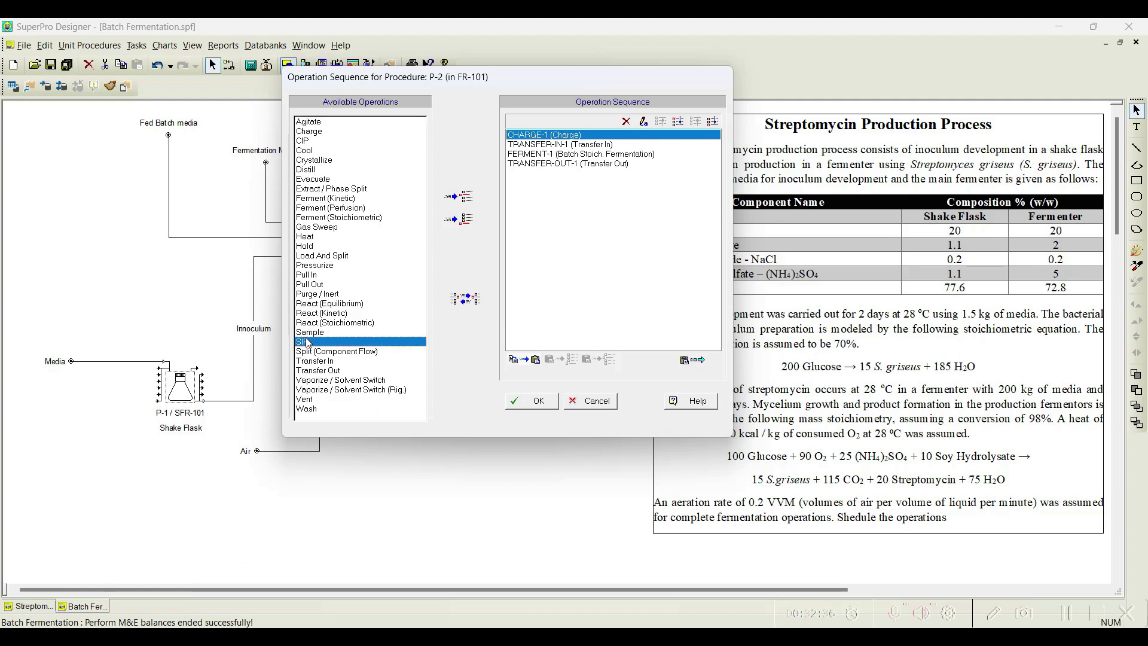
pyautogui.click(465, 221)
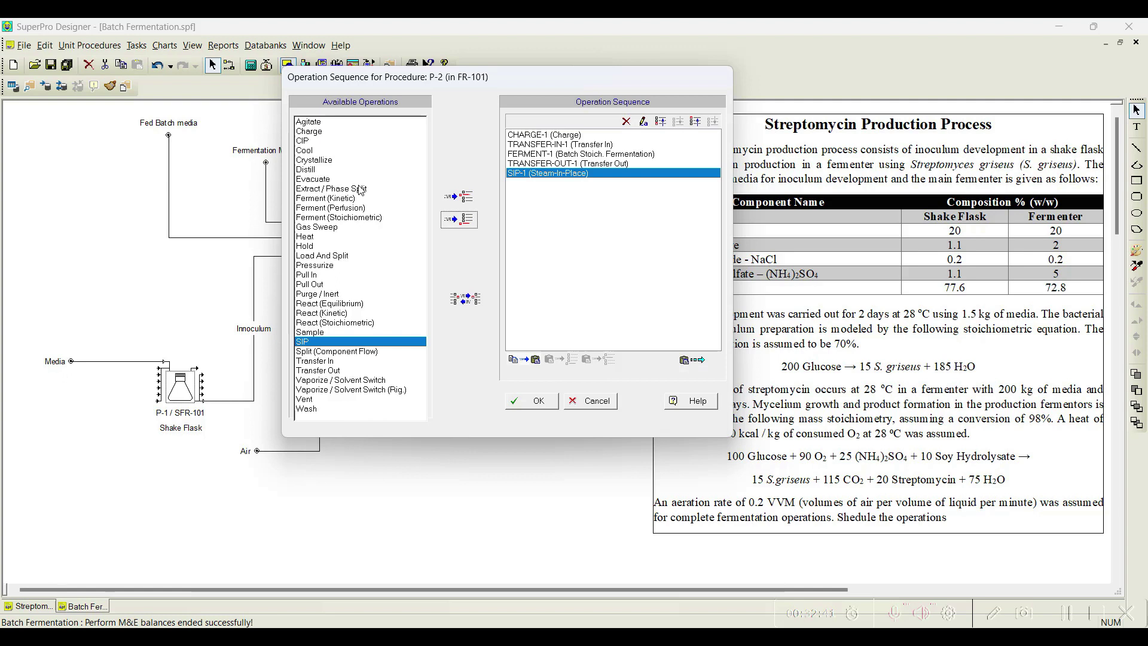
pyautogui.click(315, 142)
pyautogui.click(459, 221)
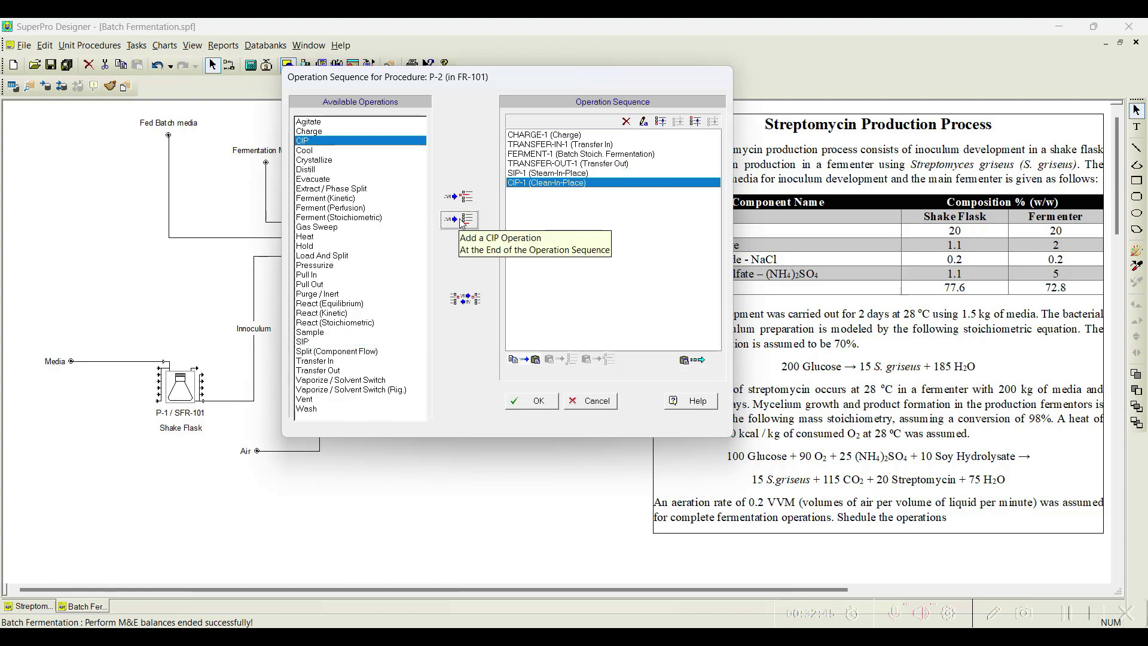
pyautogui.click(309, 342)
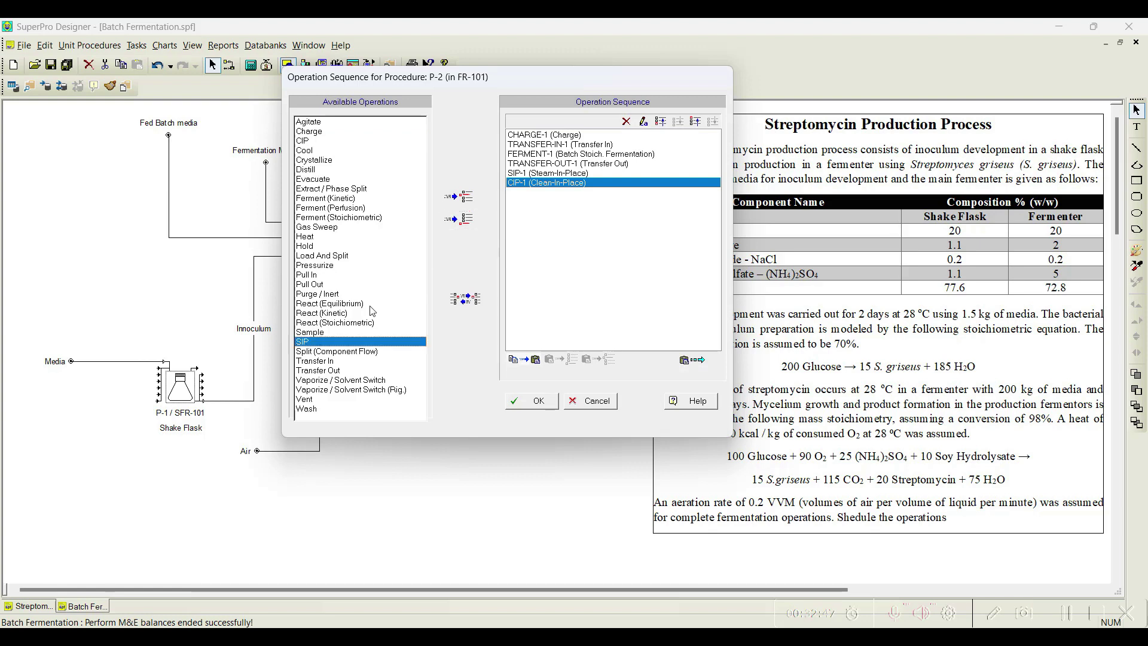
pyautogui.click(464, 219)
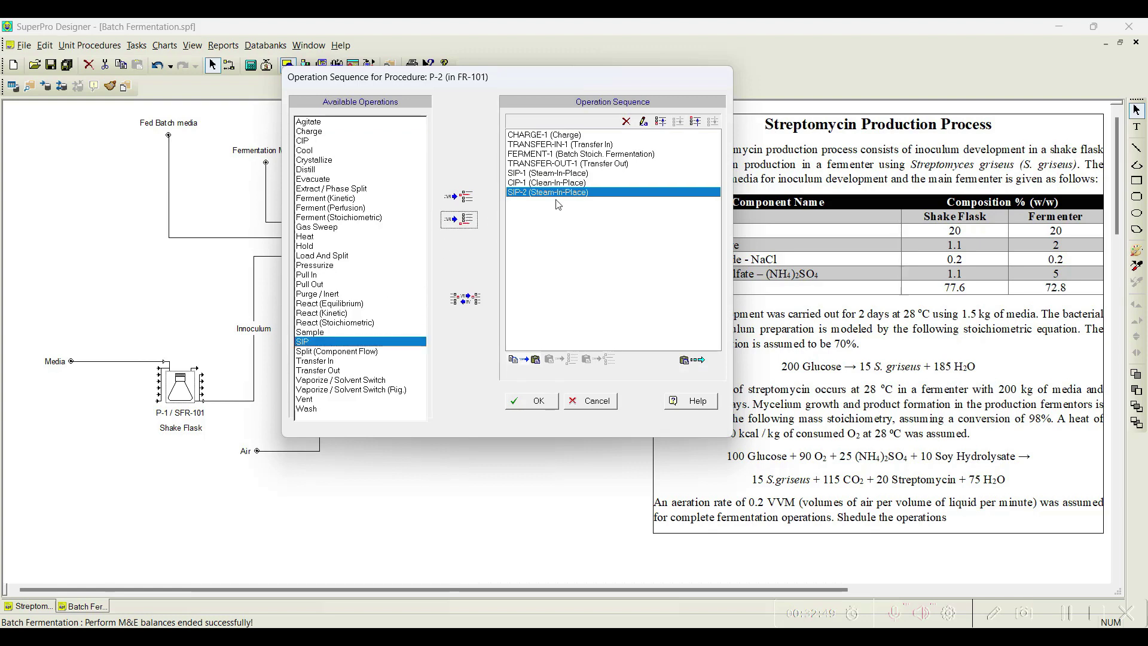
# - Move SIP-1 and CIP-1 to the top of the sequence and accept the warning
pyautogui.moveTo(557, 175); pyautogui.dragTo(548, 137)
pyautogui.moveTo(541, 183); pyautogui.dragTo(537, 147)
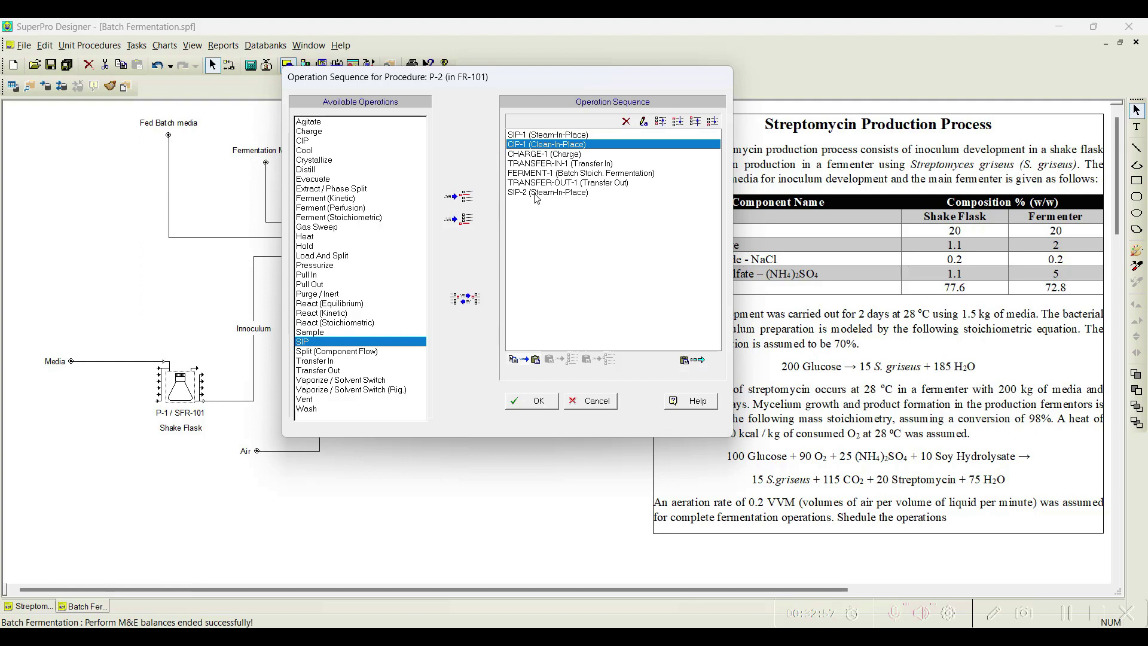
pyautogui.click(538, 400)
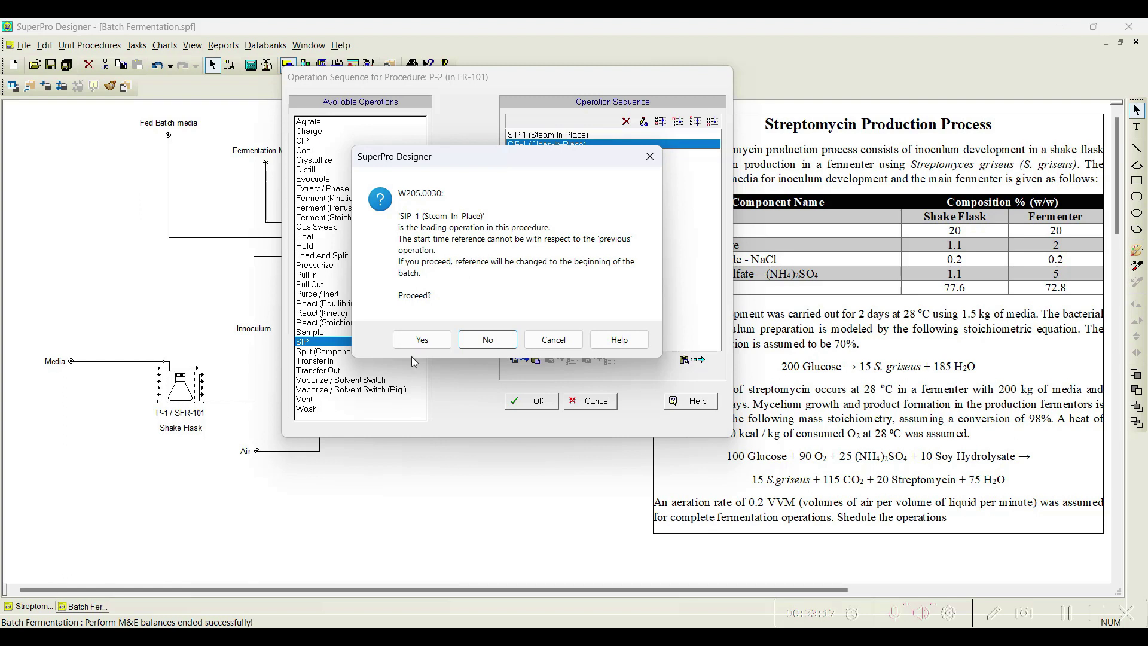
pyautogui.click(421, 342)
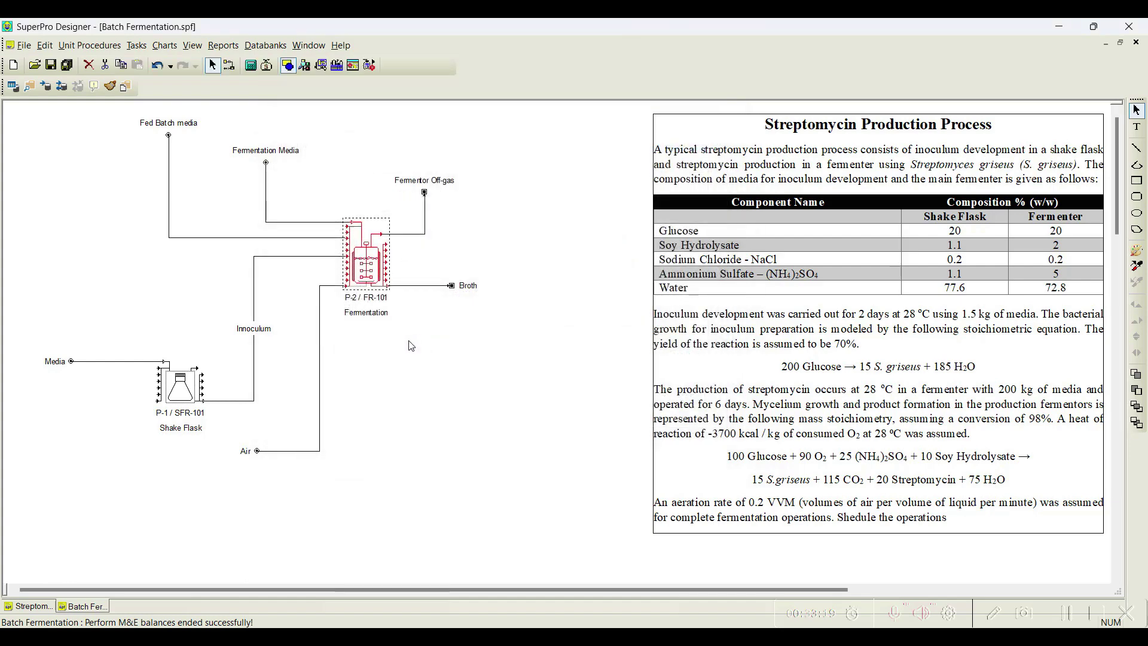
# - Change SIP-1's steaming time from 60 to 10 min
pyautogui.rightClick(368, 264)
pyautogui.moveTo(412, 282)
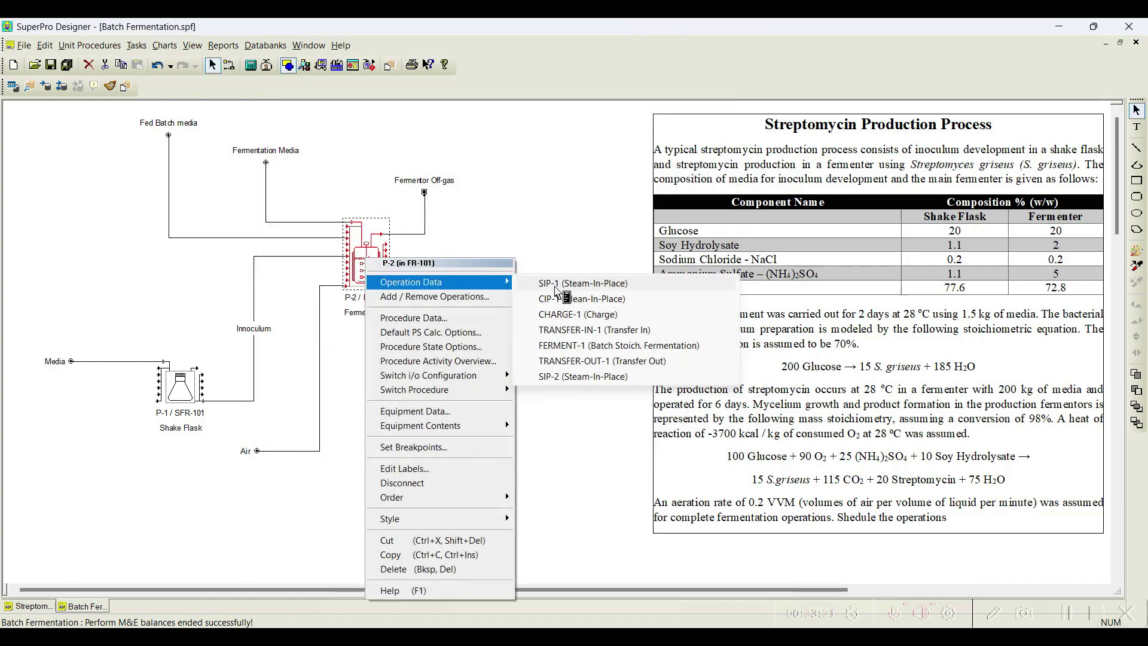
pyautogui.click(553, 291)
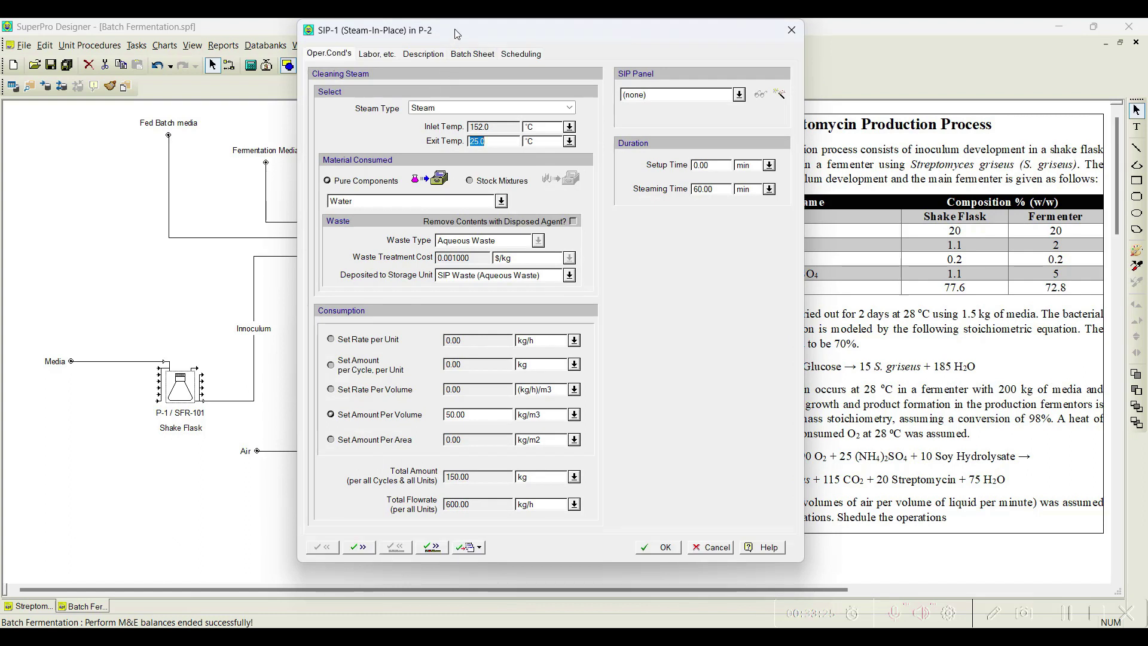
pyautogui.moveTo(455, 32); pyautogui.dragTo(424, 31)
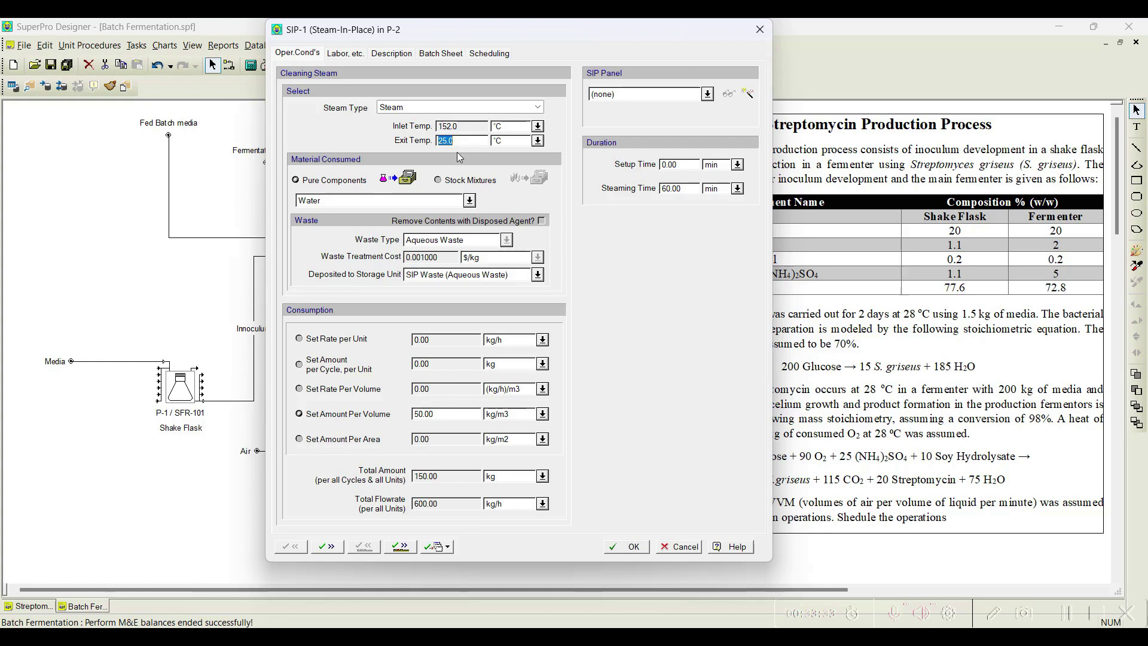
pyautogui.click(682, 188)
pyautogui.write('10.00')
pyautogui.click(406, 551)
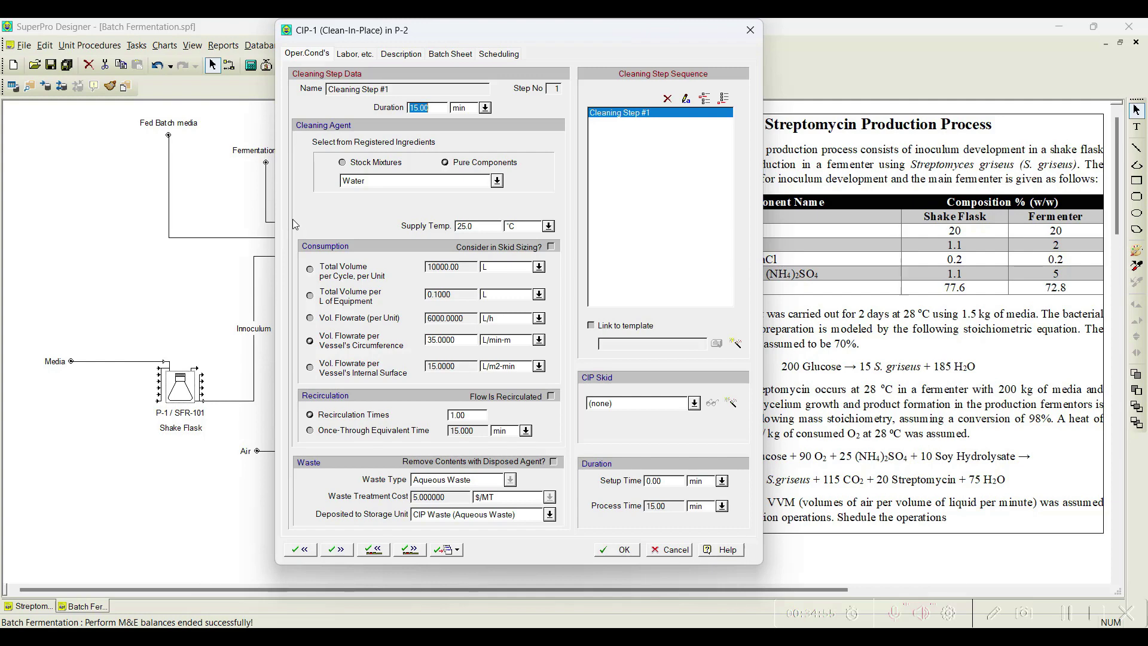
# - Tick Link to template for CIP-1
pyautogui.click(592, 326)
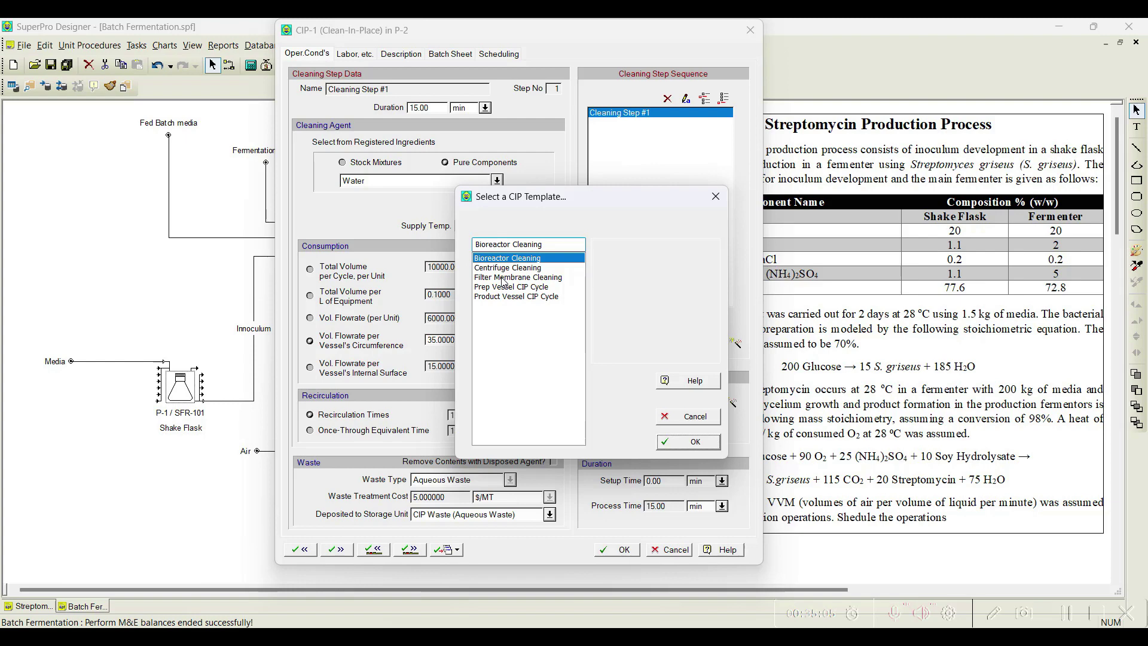
# - Apply the Centrifuge Cleaning template to CIP-1, reviewing Caustic Wash through Final Rinse
pyautogui.click(504, 269)
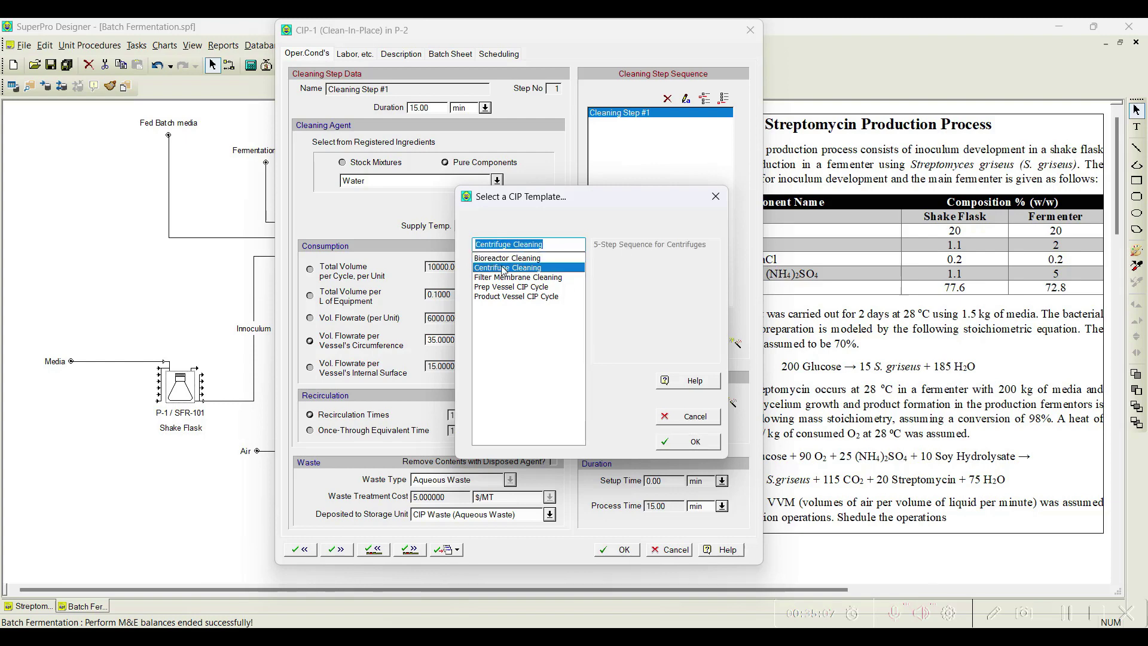
pyautogui.click(693, 441)
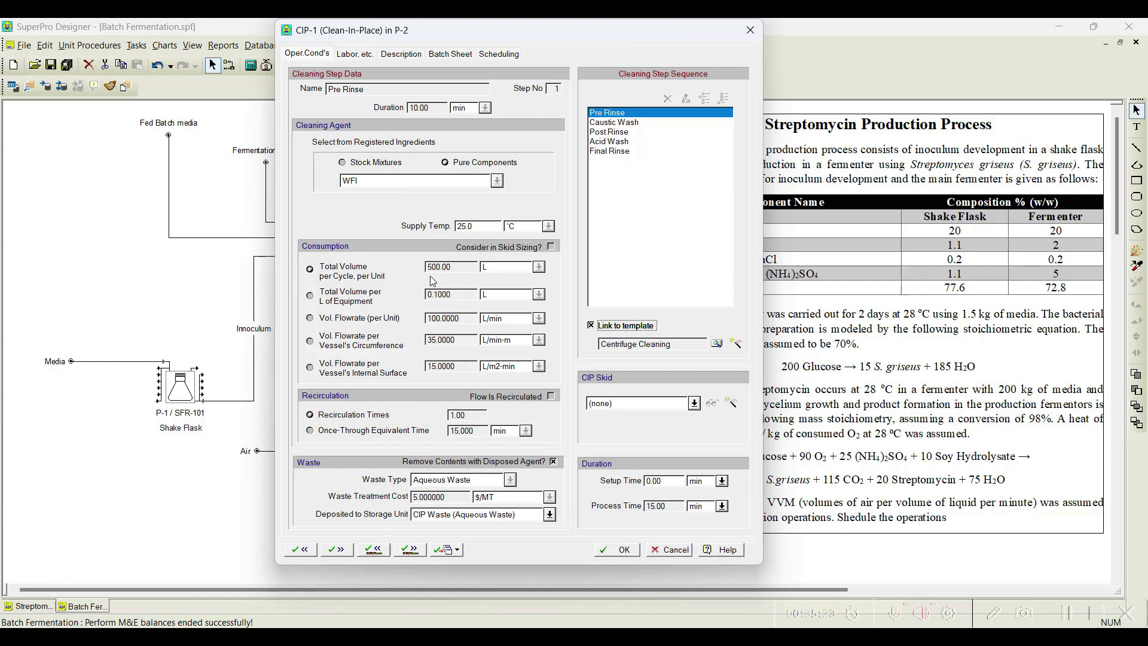
pyautogui.click(625, 123)
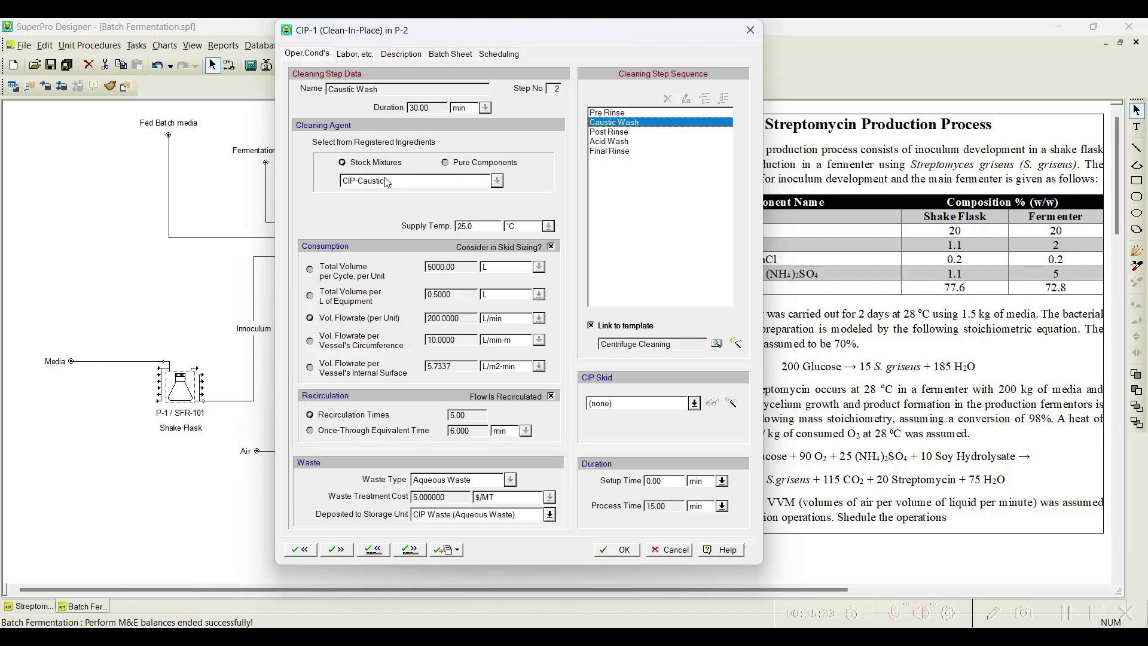
pyautogui.click(625, 132)
pyautogui.click(617, 144)
pyautogui.click(616, 151)
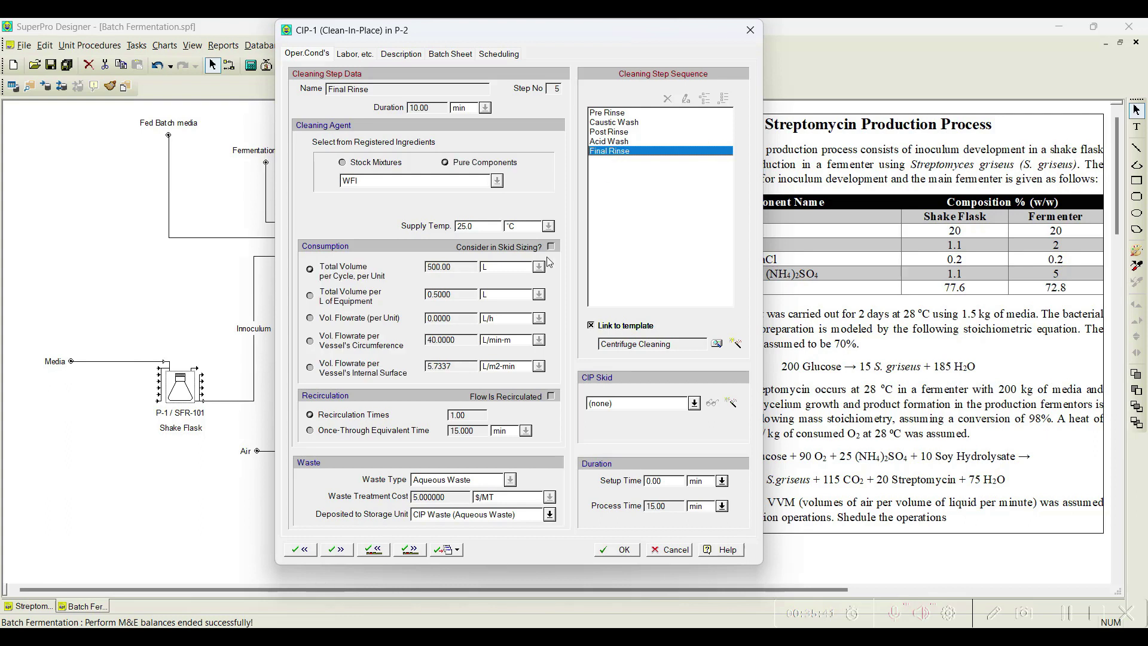
pyautogui.click(623, 550)
# - Set SIP-2's steaming time to 10 min and re-solve the mass and energy balances
pyautogui.rightClick(374, 273)
pyautogui.moveTo(419, 291)
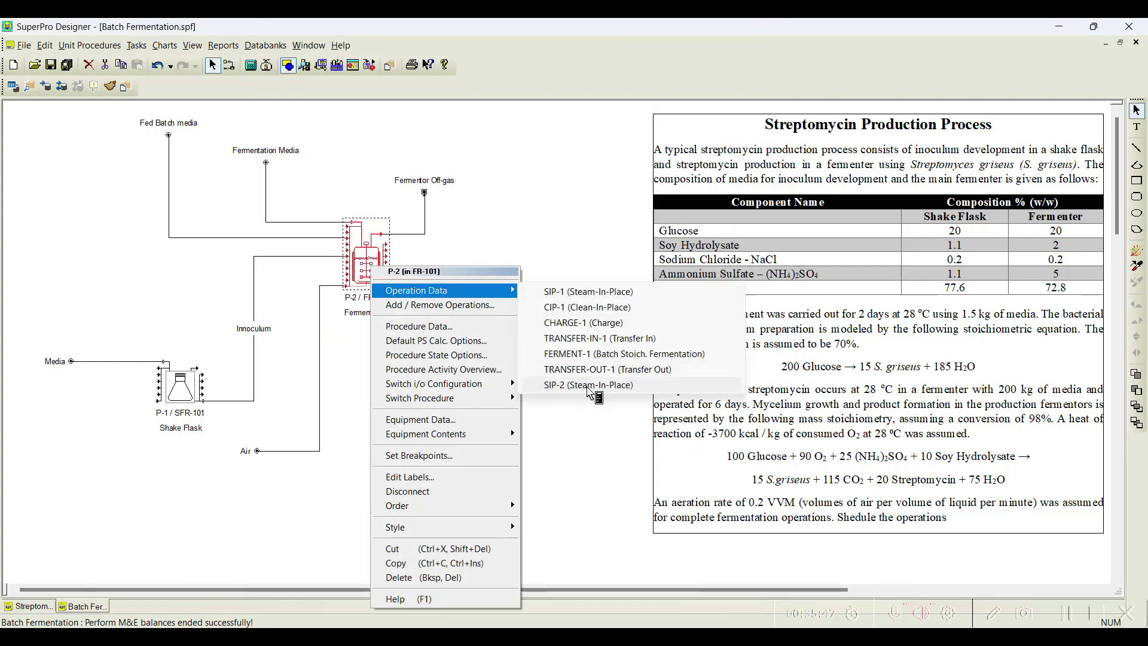
pyautogui.click(579, 384)
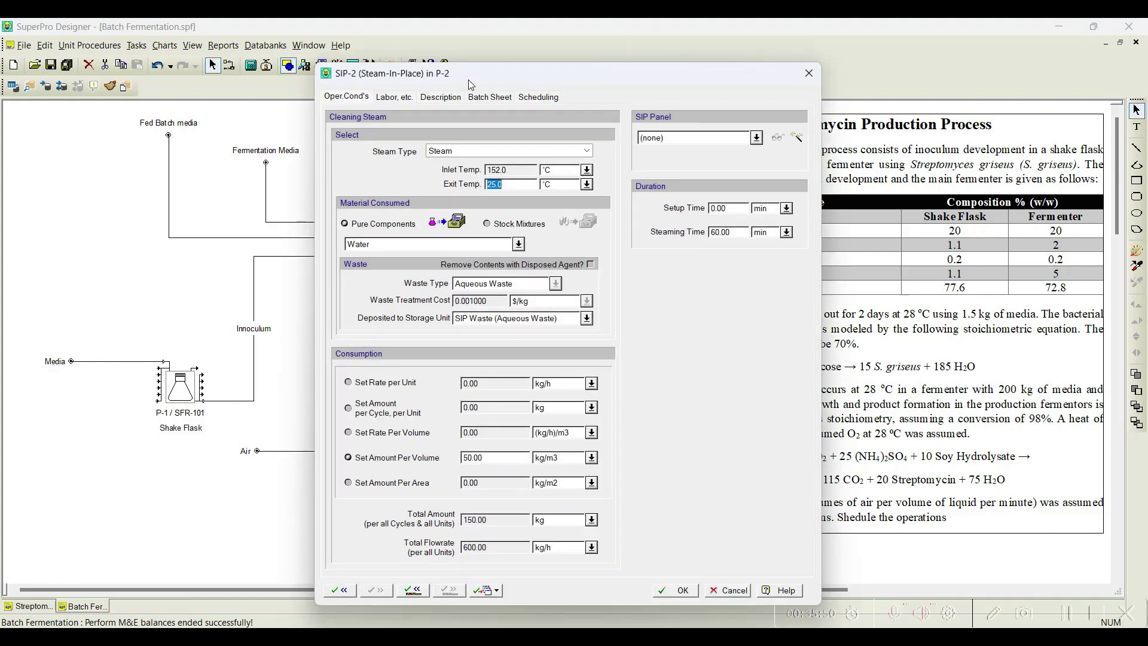
pyautogui.moveTo(469, 81); pyautogui.dragTo(449, 38)
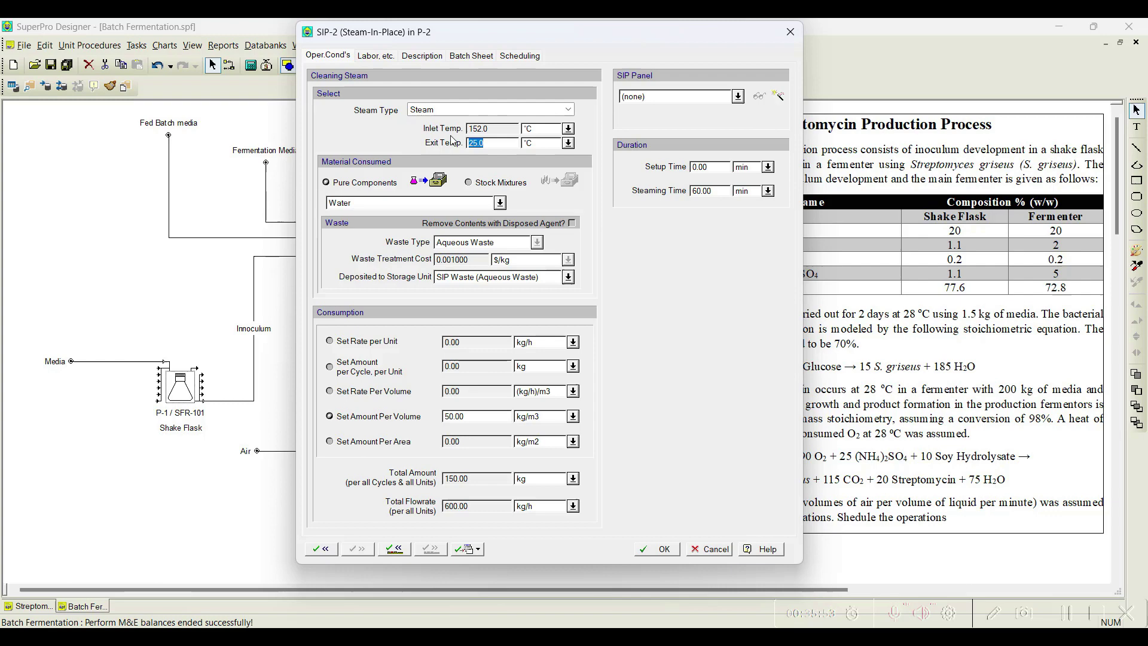
pyautogui.doubleClick(698, 191)
pyautogui.write('10')
pyautogui.click(662, 550)
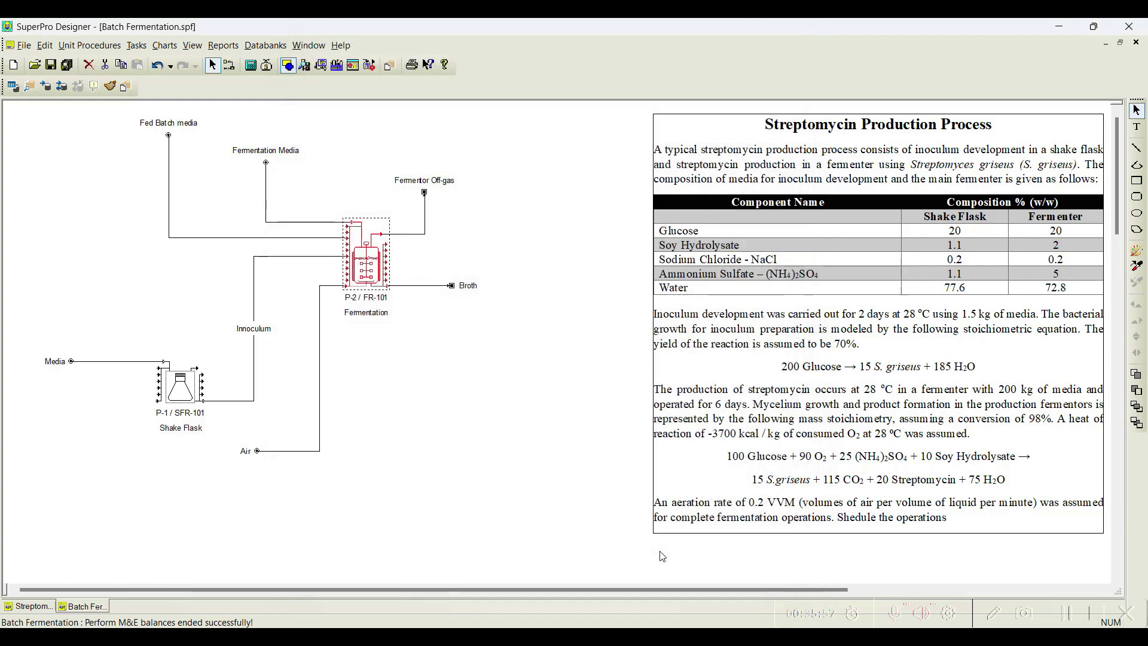
pyautogui.click(250, 66)
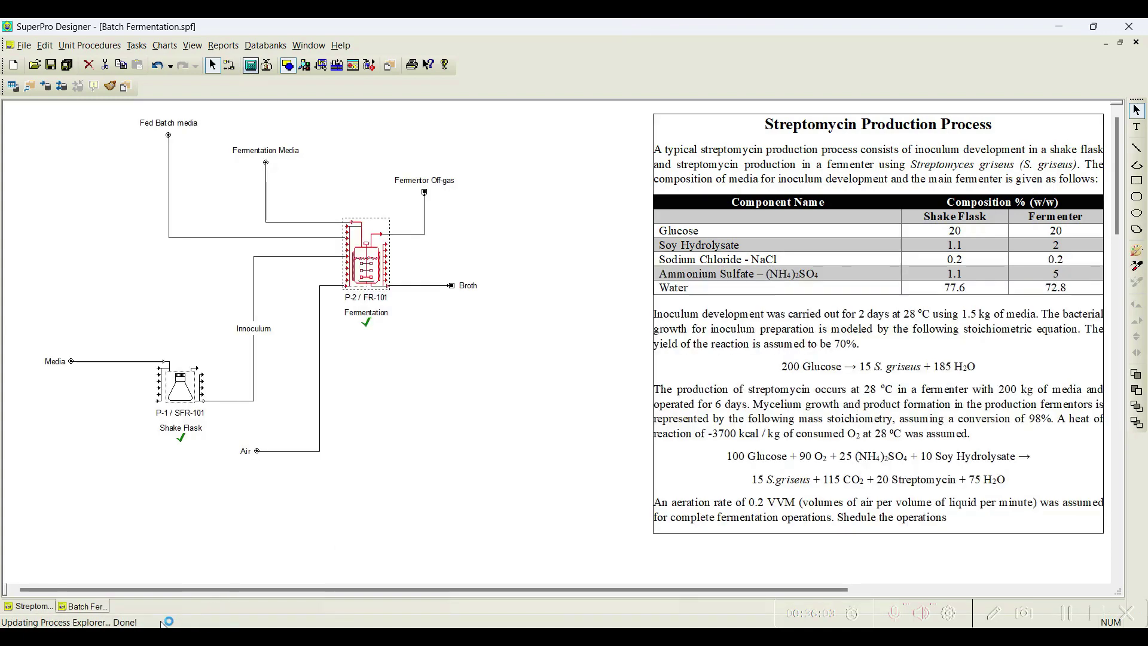
# - Review the single-batch operations Gantt chart, with the recipe ending near 200 h, then close it
pyautogui.click(382, 400)
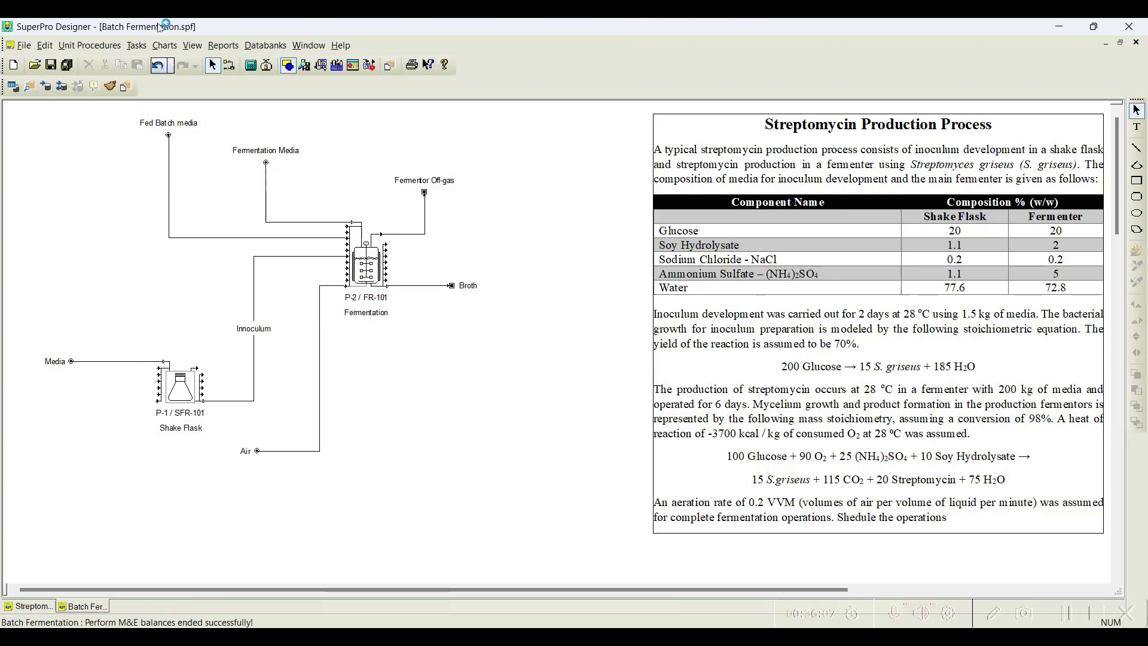
pyautogui.click(166, 49)
pyautogui.moveTo(240, 80)
pyautogui.click(335, 80)
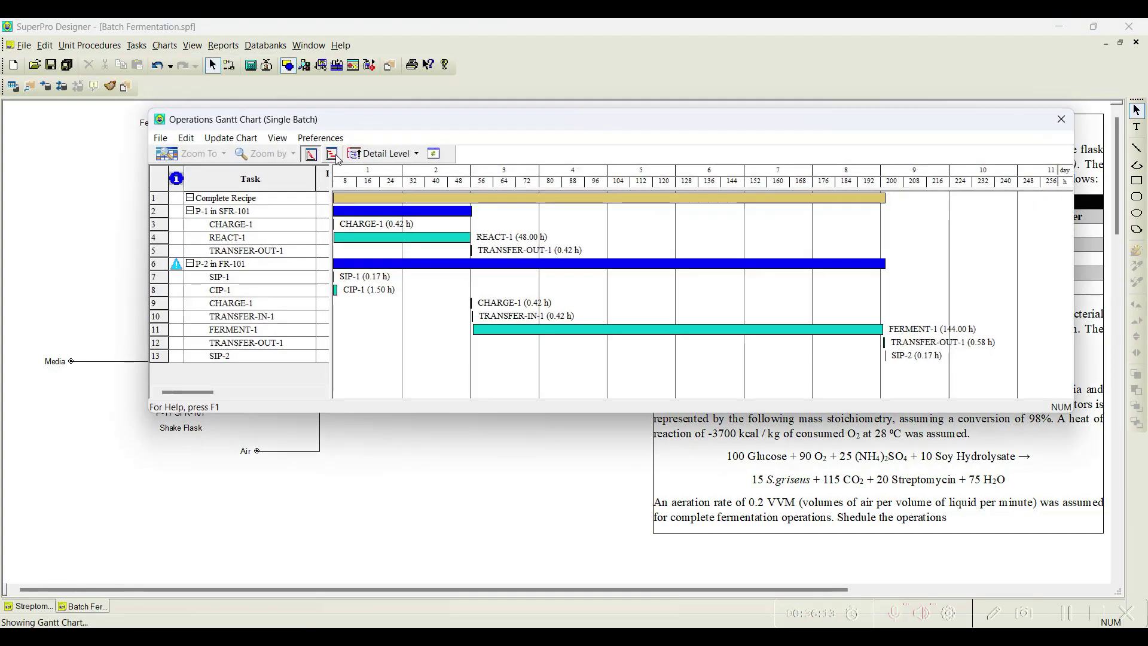
pyautogui.click(1064, 119)
# - Schedule P-2's SIP-1 to start when REACT-1 of shake flask P-1 ends, at 48.42 h
pyautogui.rightClick(362, 269)
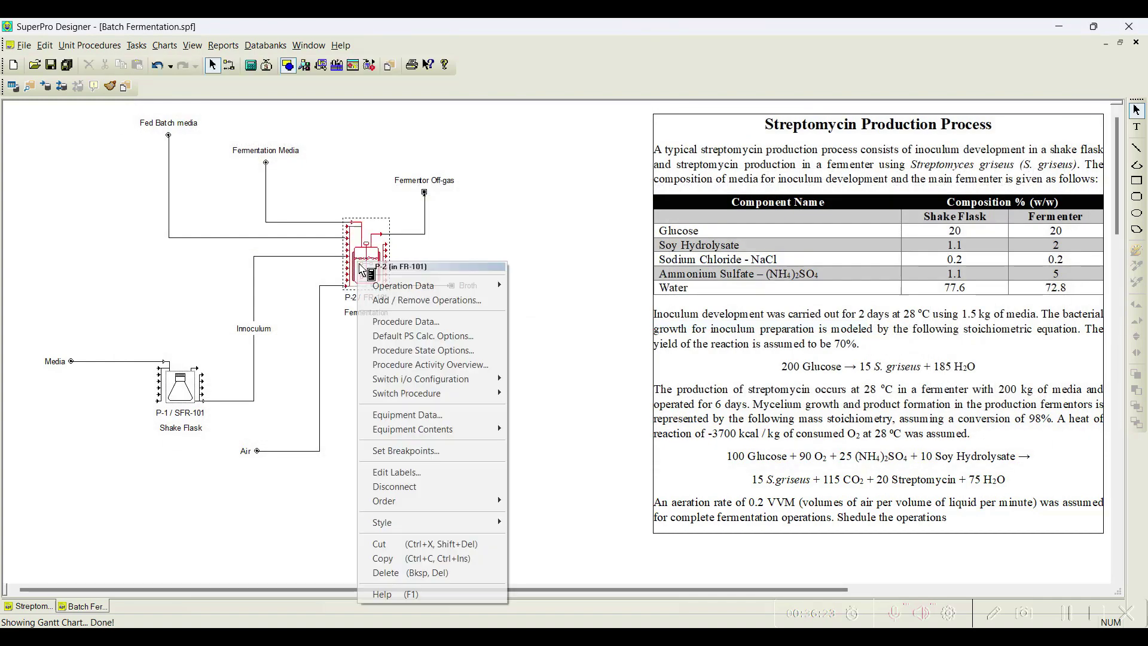
pyautogui.moveTo(413, 286)
pyautogui.click(544, 286)
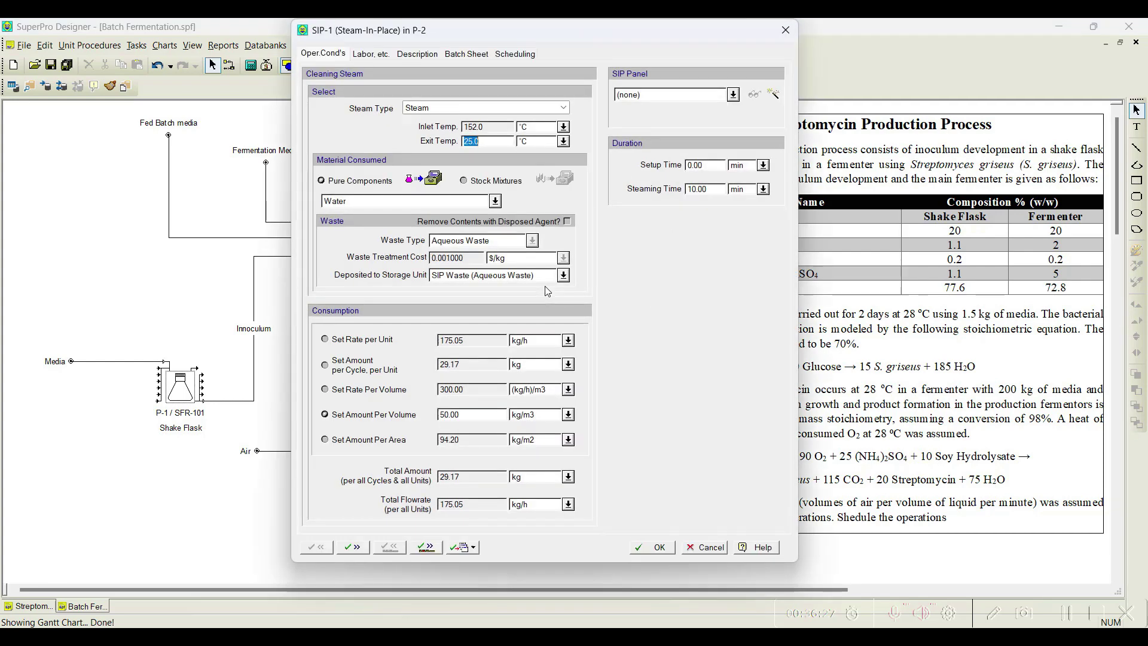
pyautogui.click(515, 54)
pyautogui.moveTo(516, 37); pyautogui.dragTo(735, 37)
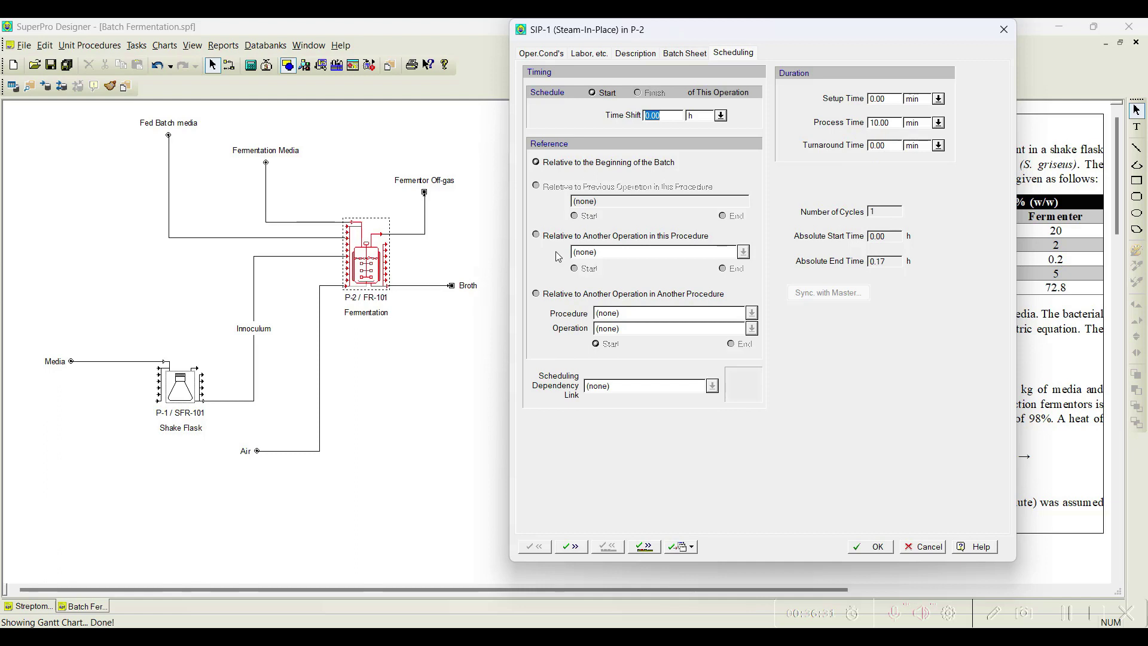
pyautogui.click(545, 298)
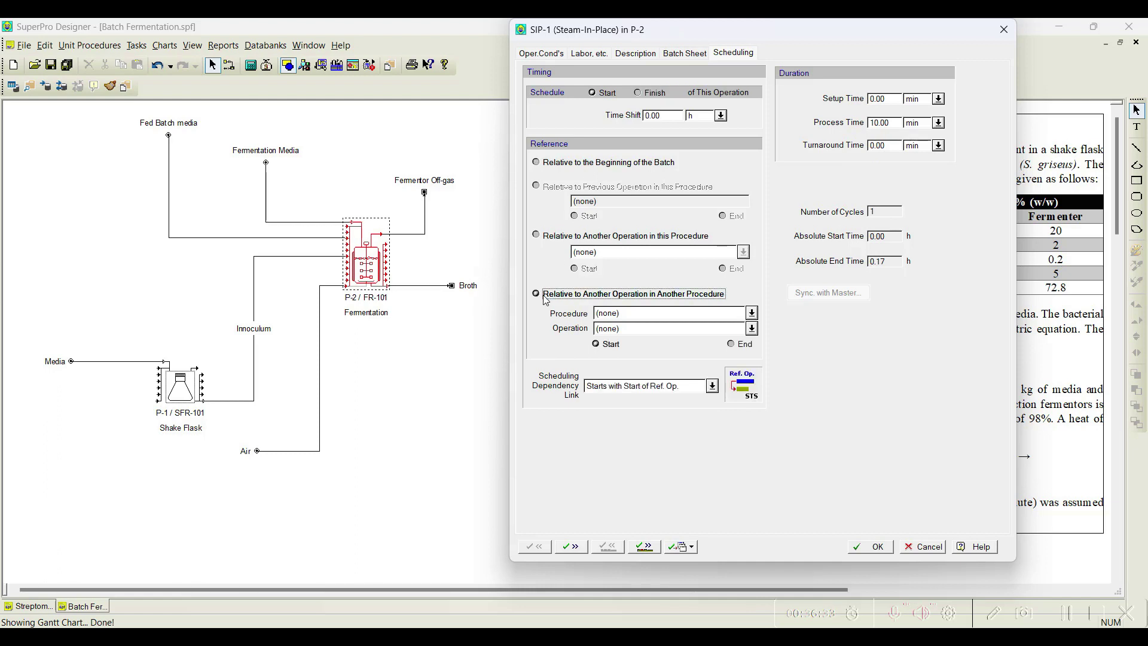
pyautogui.click(752, 313)
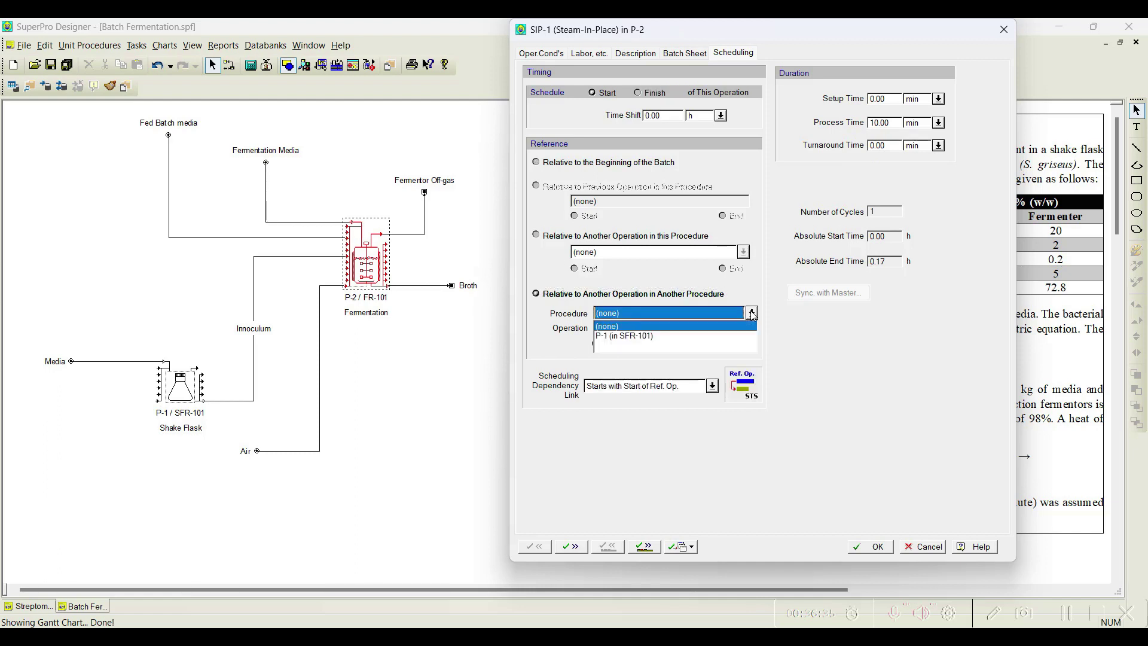
pyautogui.click(646, 336)
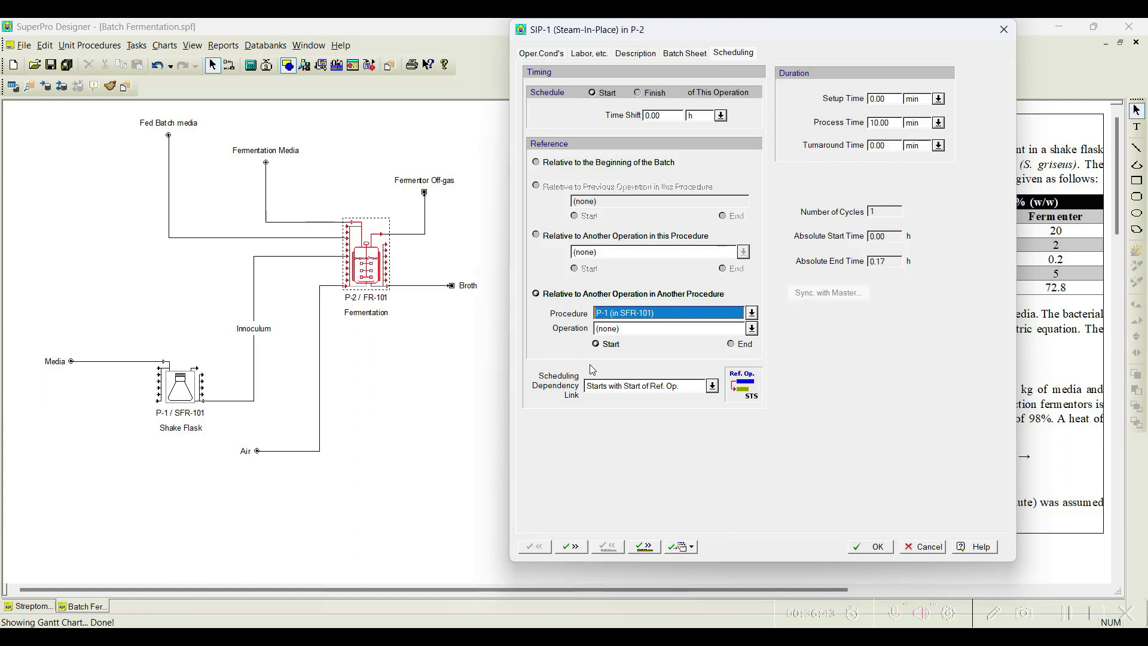
pyautogui.click(753, 329)
pyautogui.click(629, 353)
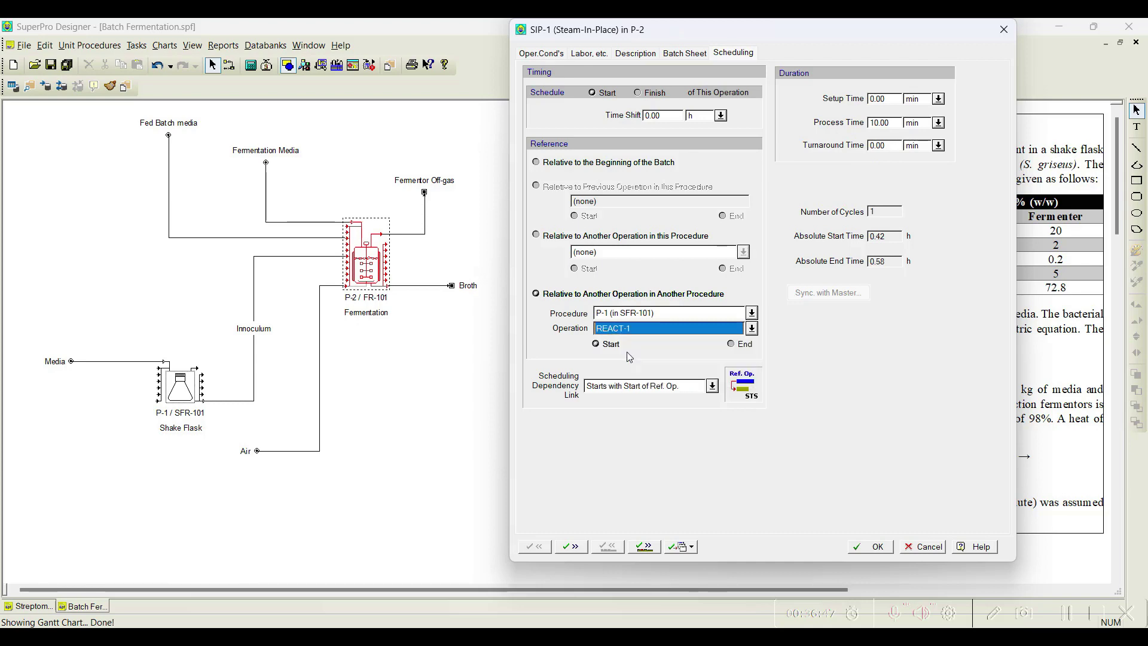
pyautogui.click(732, 345)
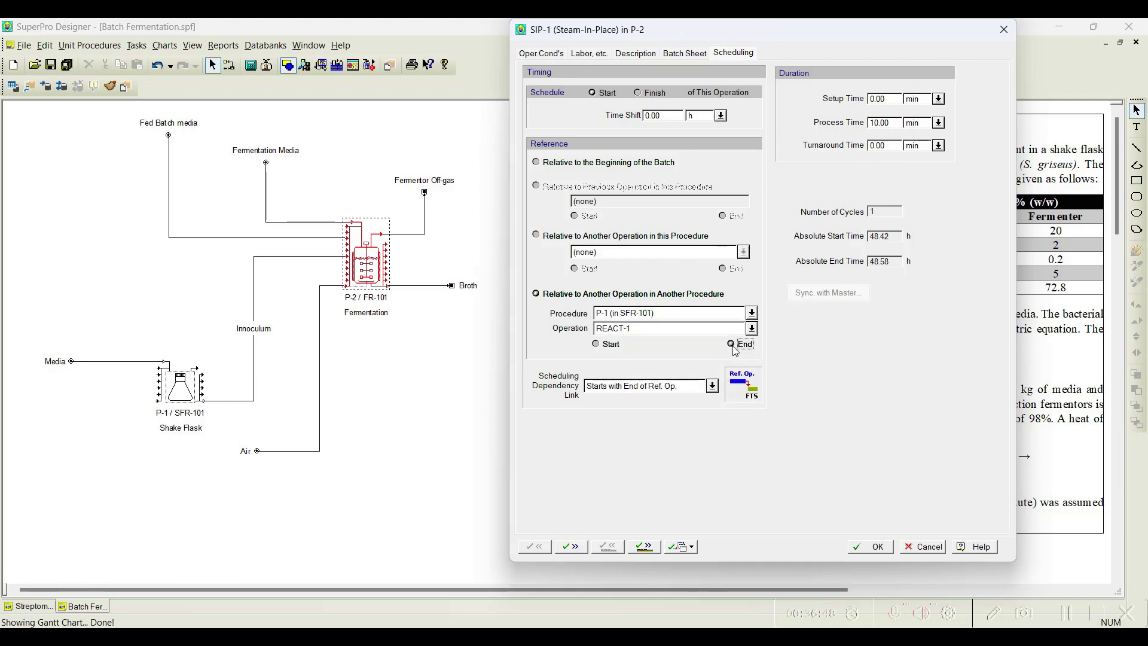
pyautogui.click(877, 546)
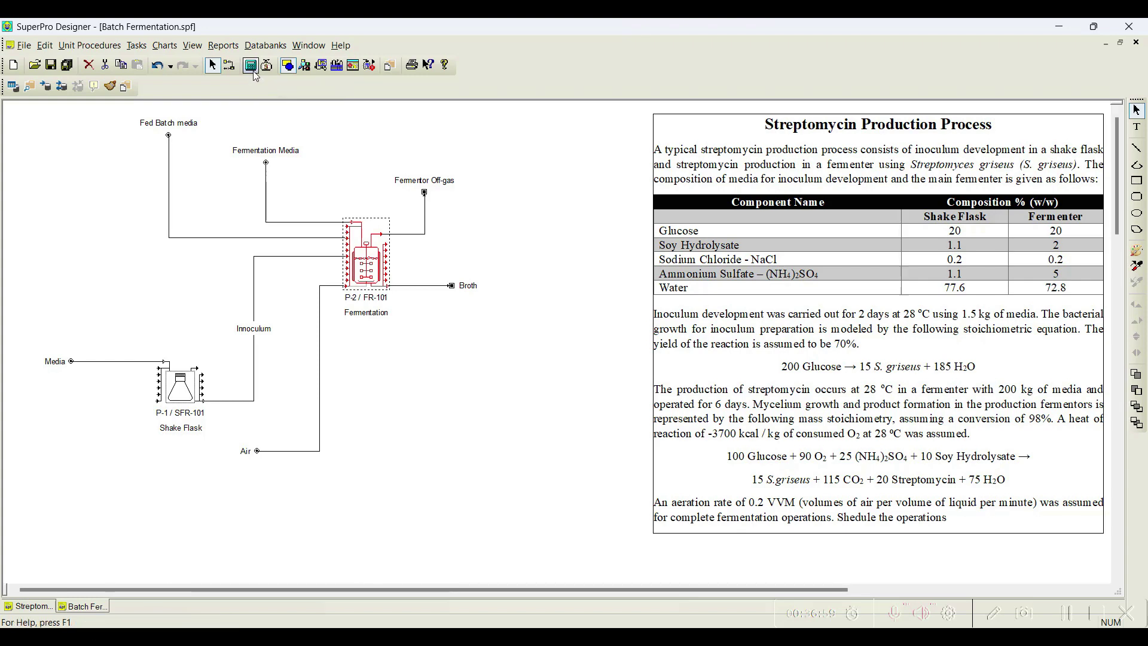
# - Re-solve the mass and energy balances and display the operations Gantt chart
pyautogui.click(252, 69)
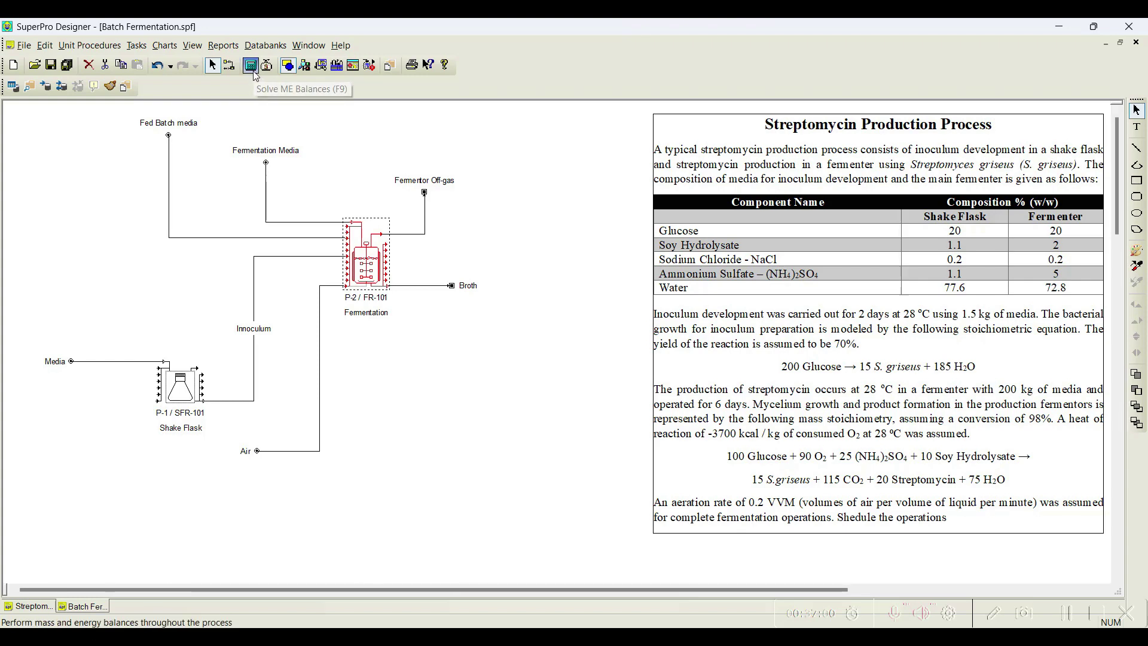
pyautogui.click(174, 48)
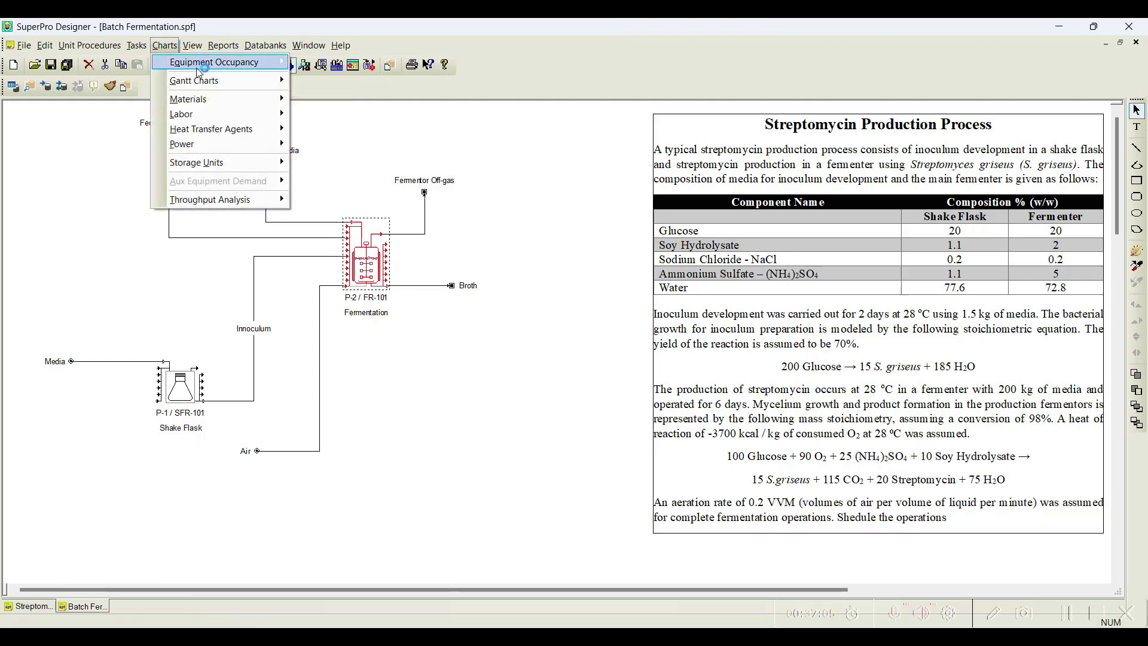
pyautogui.moveTo(275, 80)
pyautogui.click(317, 82)
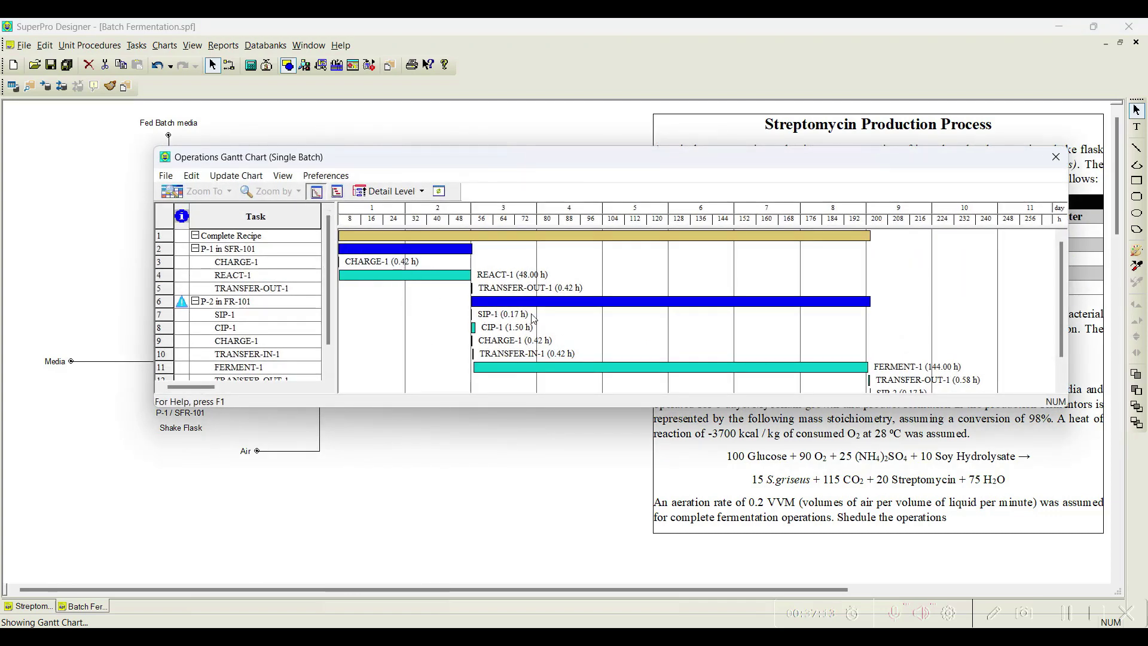
pyautogui.scroll(-1, 658, 286)
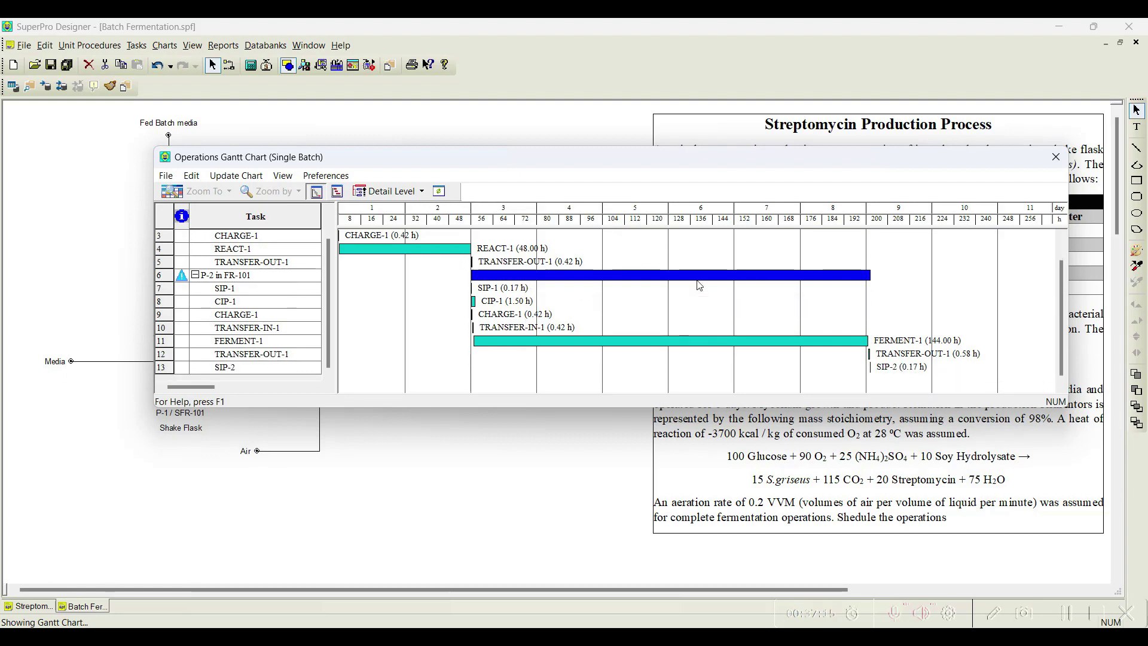
pyautogui.scroll(1, 718, 293)
# - Check the recipe scheduling summary showing a 194.00 h batch time and 54 batches/yr
pyautogui.rightClick(927, 308)
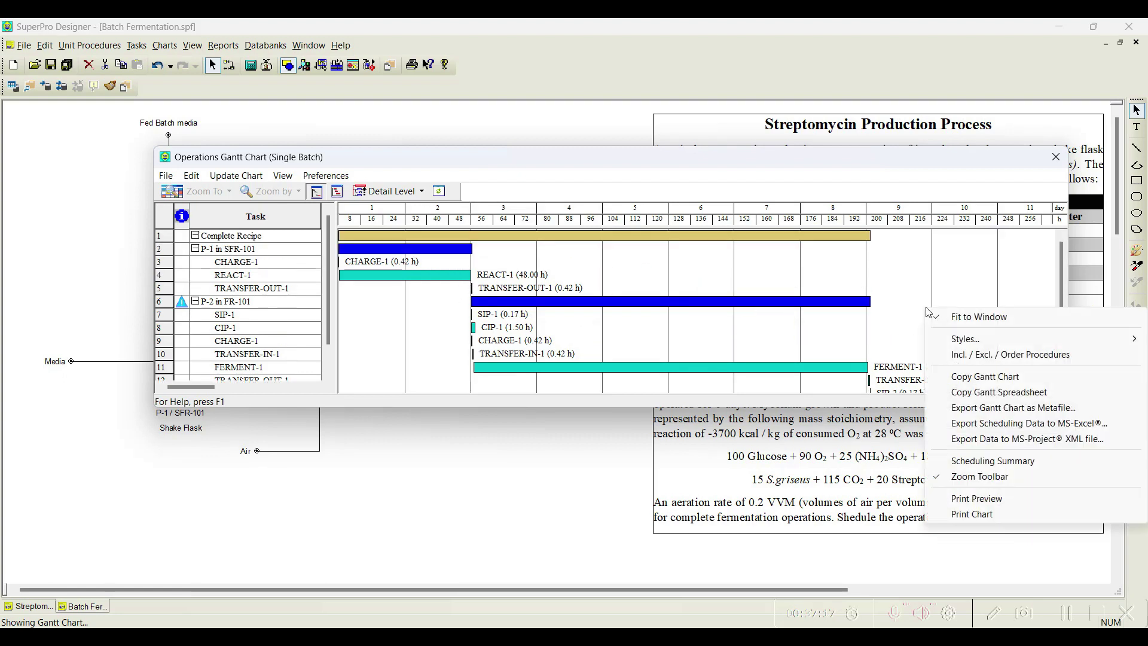
pyautogui.click(994, 465)
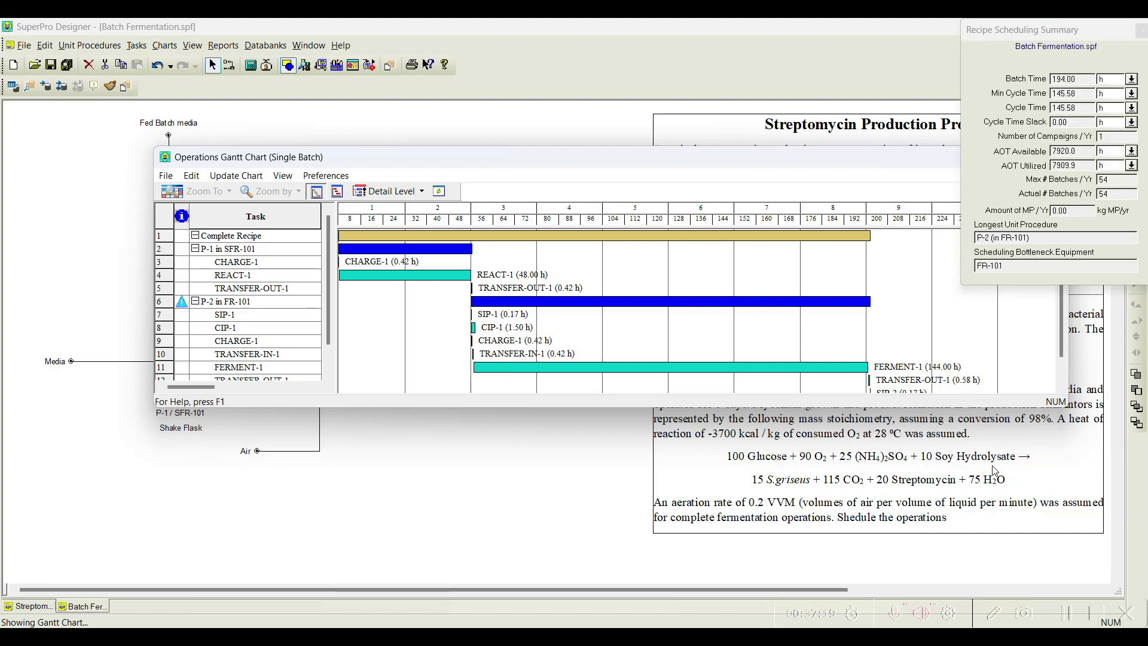
pyautogui.moveTo(1057, 36); pyautogui.dragTo(870, 70)
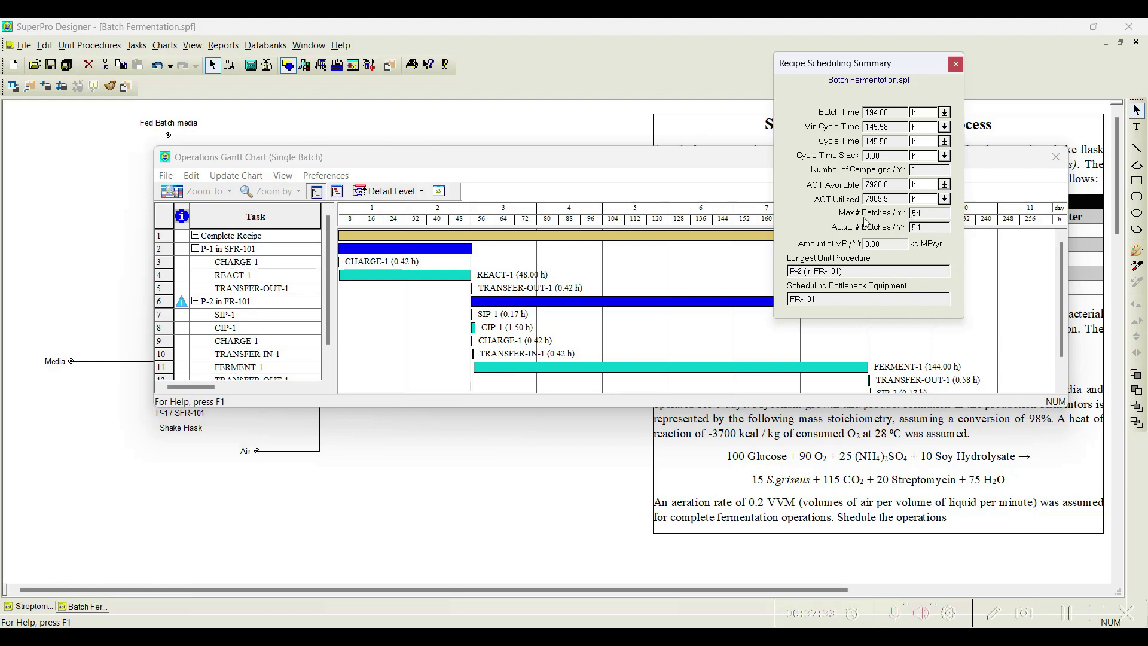
pyautogui.click(956, 64)
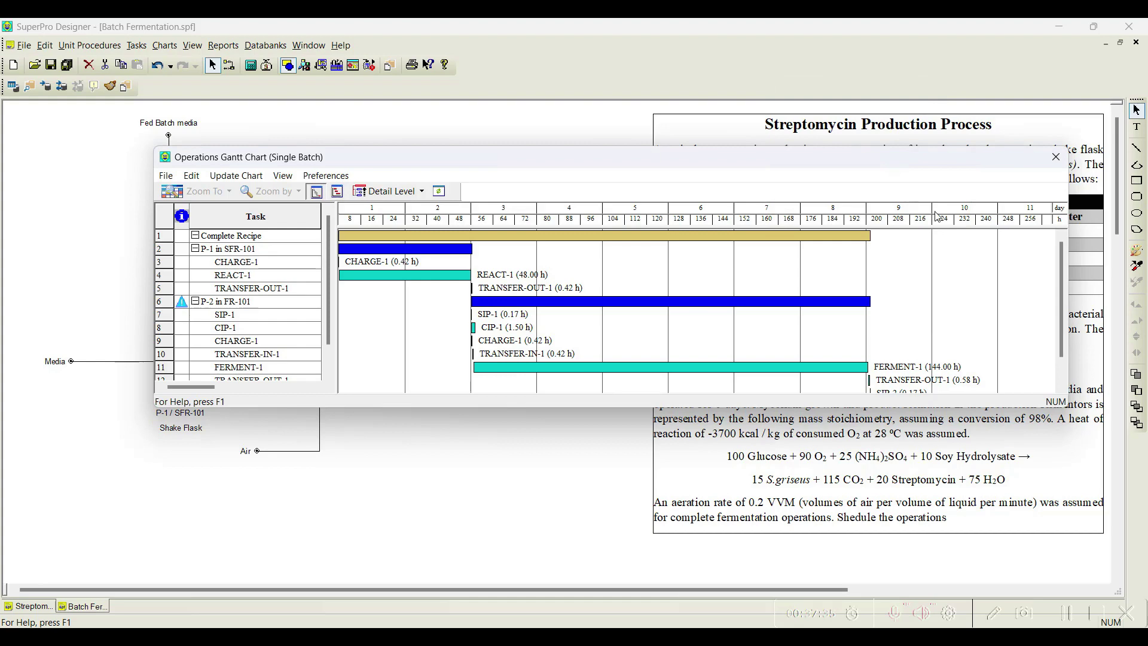
# - Close the Operations Gantt Chart window to return to the Batch Fermentation flowsheet
pyautogui.click(1055, 157)
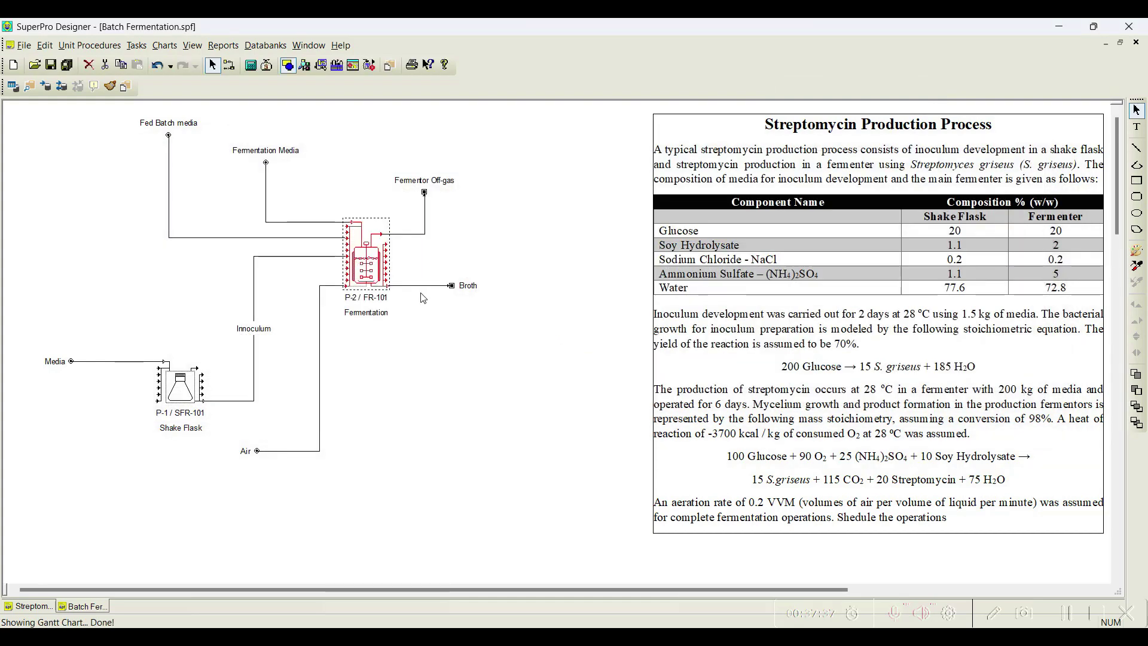